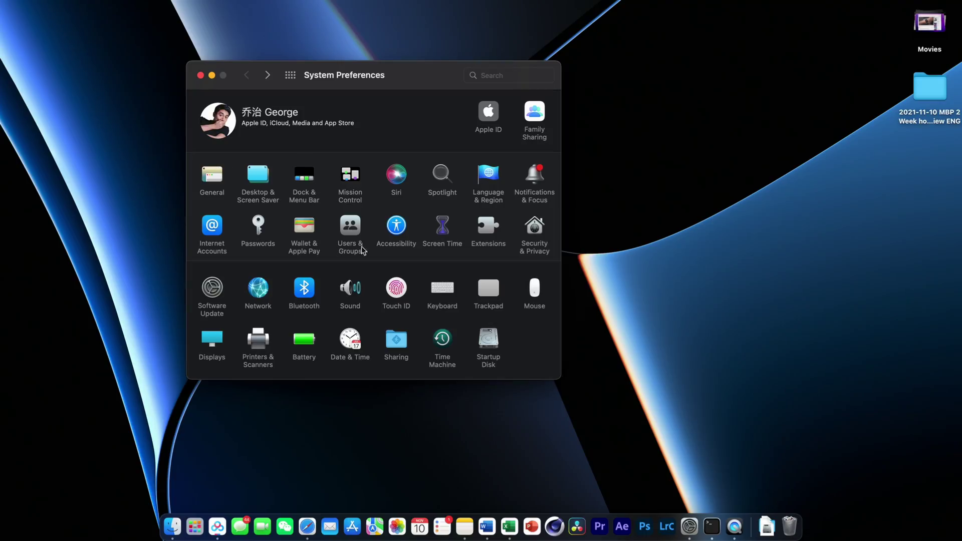
Uncheck App Exposé in the Trackpad settings' More Gestures tab
{"action": "left_click", "coordinate": [503, 304]}
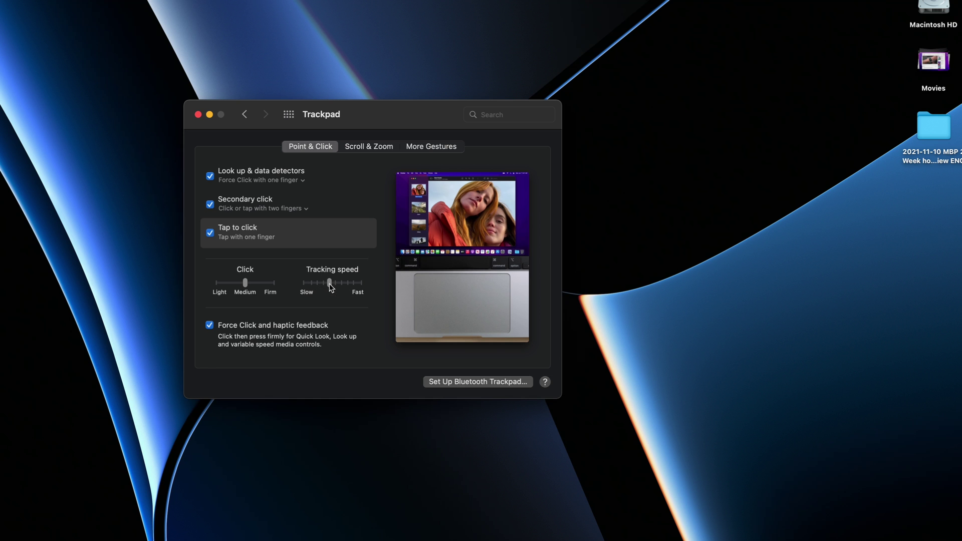
{"action": "key", "text": "F4"}
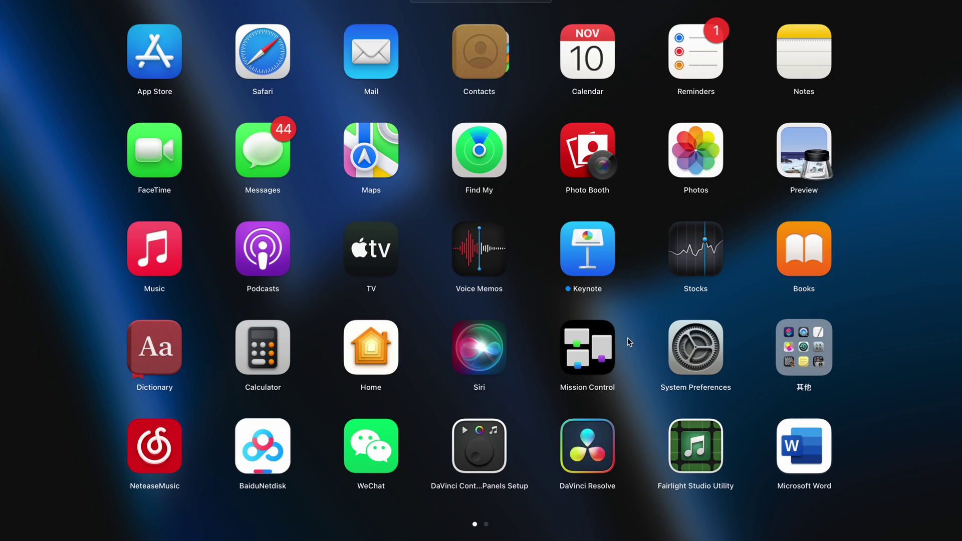
{"action": "left_click", "coordinate": [627, 338]}
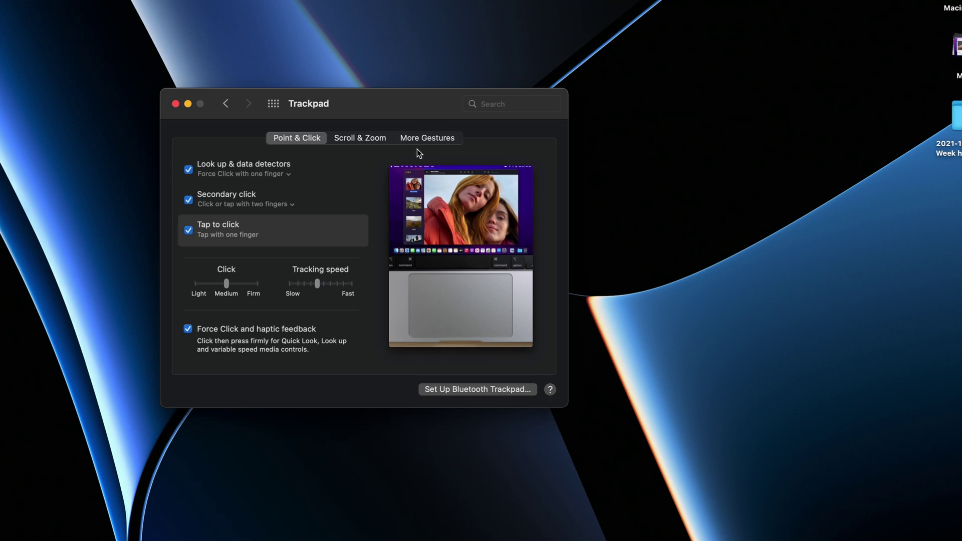
{"action": "left_click", "coordinate": [419, 140]}
{"action": "left_click", "coordinate": [189, 292]}
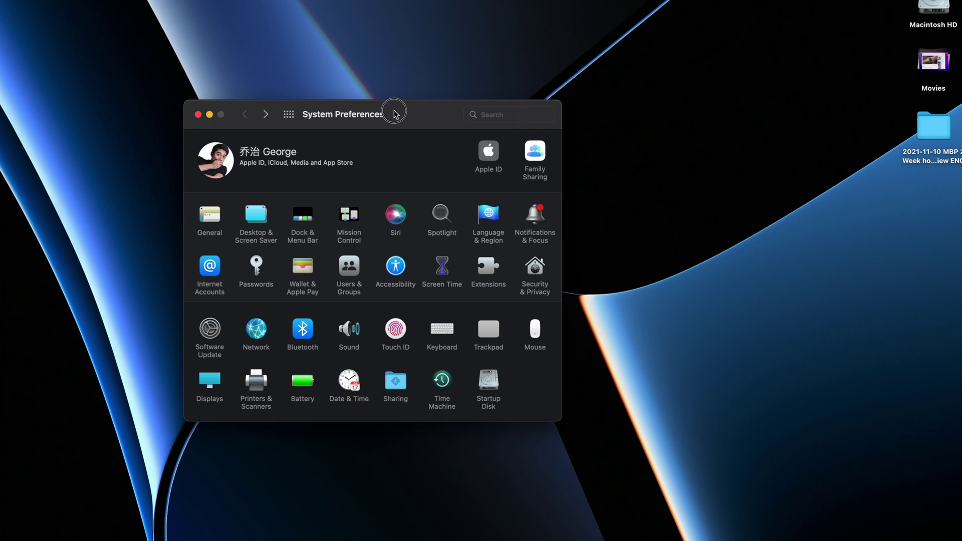
In Accessibility Pointer Control Trackpad Options, toggle Enable dragging back on and review the dragging styles
{"action": "left_click_drag", "start_coordinate": [394, 114], "coordinate": [440, 117]}
{"action": "left_click", "coordinate": [466, 275]}
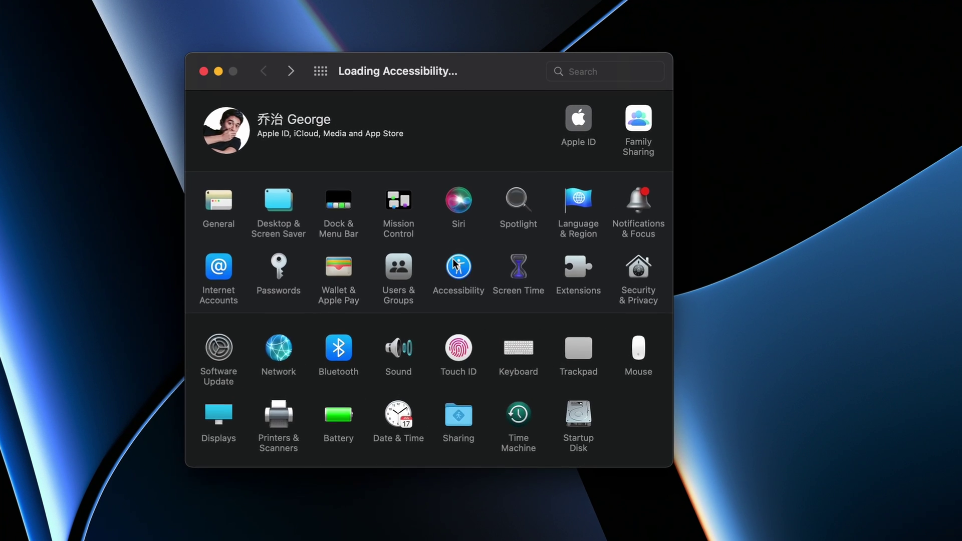
{"action": "scroll", "coordinate": [258, 267], "scroll_direction": "down", "scroll_amount": 6}
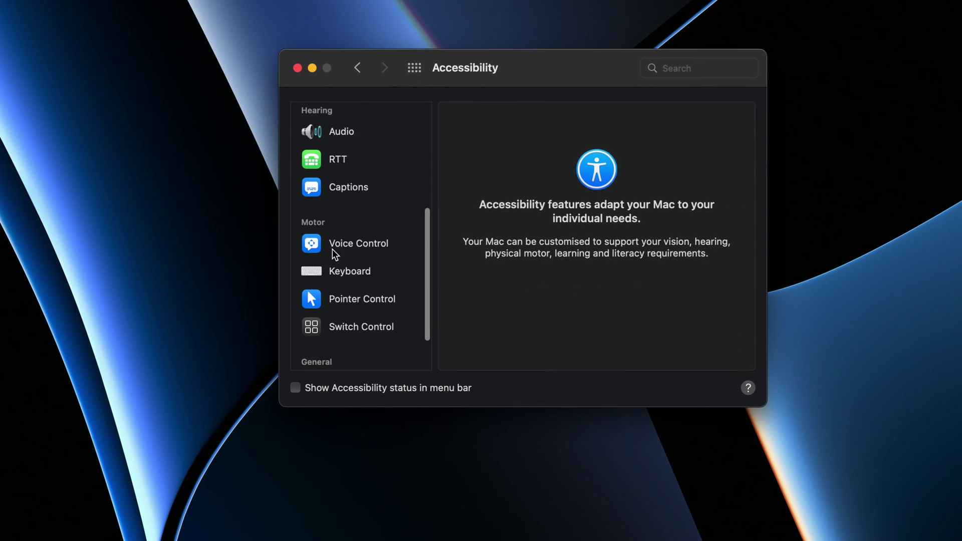
{"action": "scroll", "coordinate": [345, 251], "scroll_direction": "down", "scroll_amount": 3}
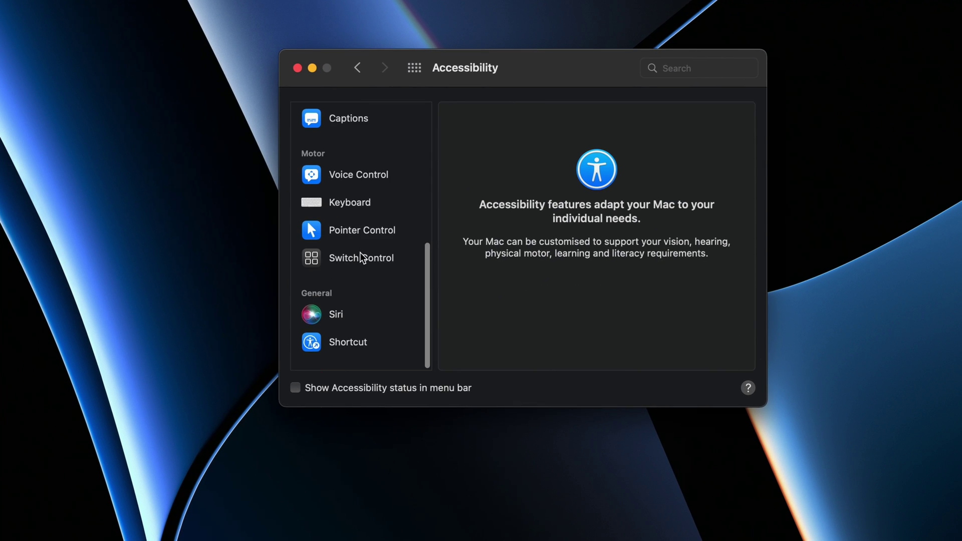
{"action": "left_click", "coordinate": [396, 244]}
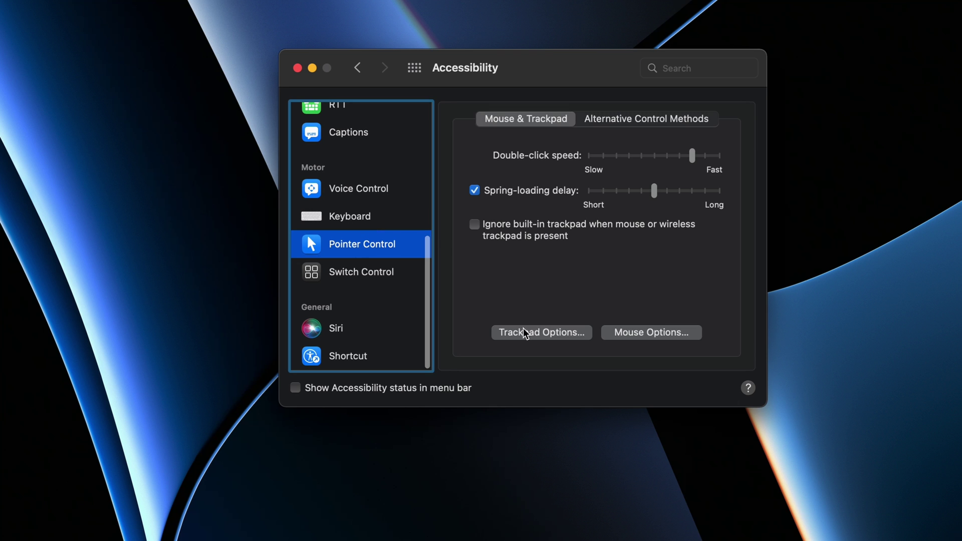
{"action": "left_click", "coordinate": [518, 335]}
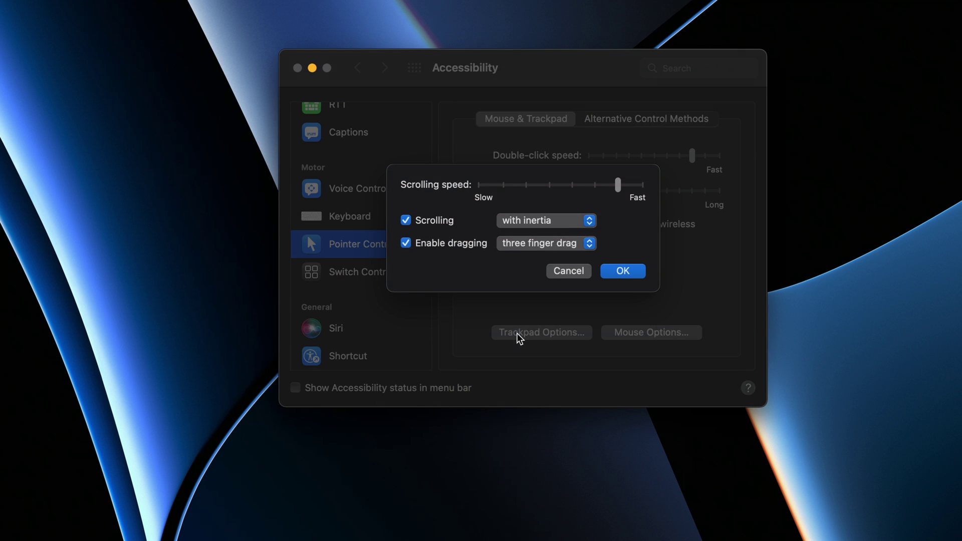
{"action": "left_click", "coordinate": [408, 247]}
{"action": "left_click", "coordinate": [409, 246]}
{"action": "left_click", "coordinate": [519, 244]}
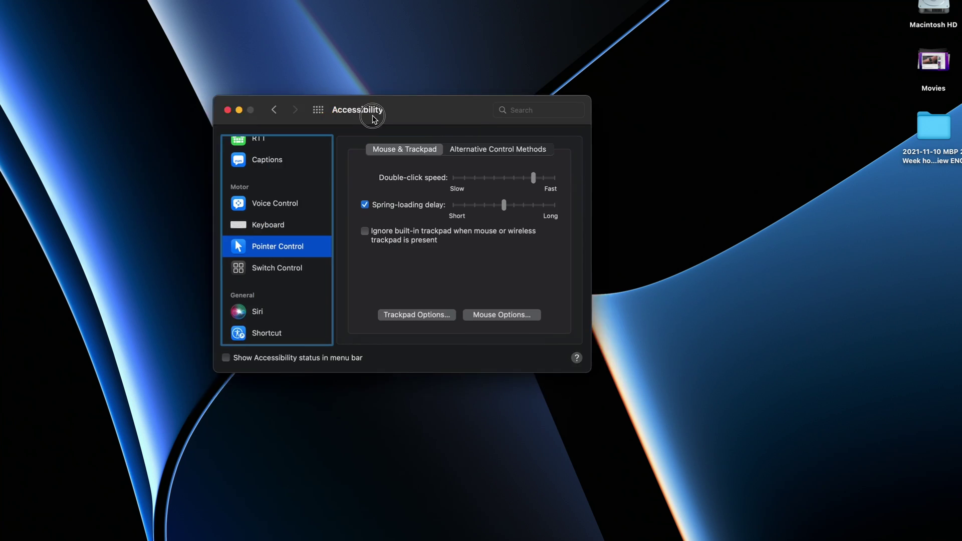
{"action": "left_click_drag", "start_coordinate": [935, 117], "coordinate": [736, 103]}
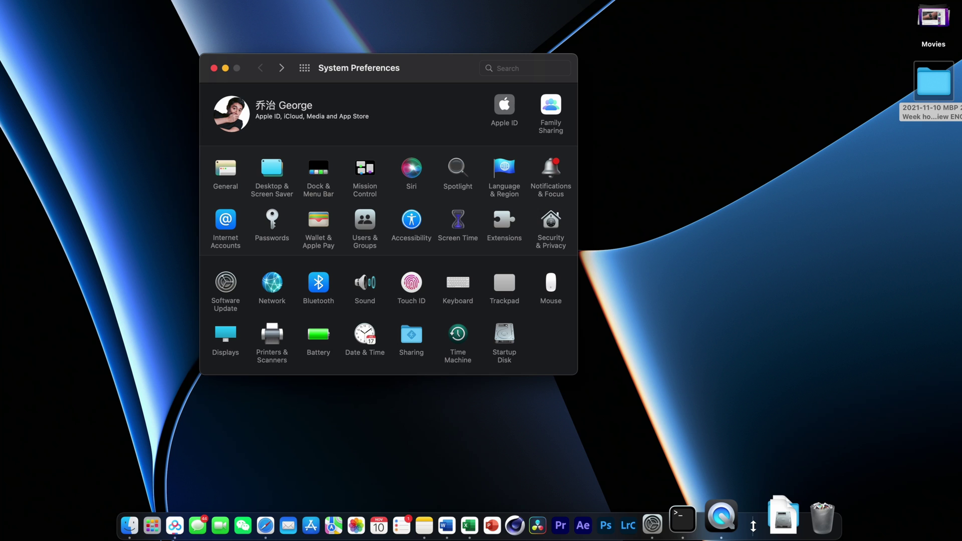
Resize the Dock by dragging its divider larger, smaller, then larger again
{"action": "left_click_drag", "start_coordinate": [753, 526], "coordinate": [753, 512]}
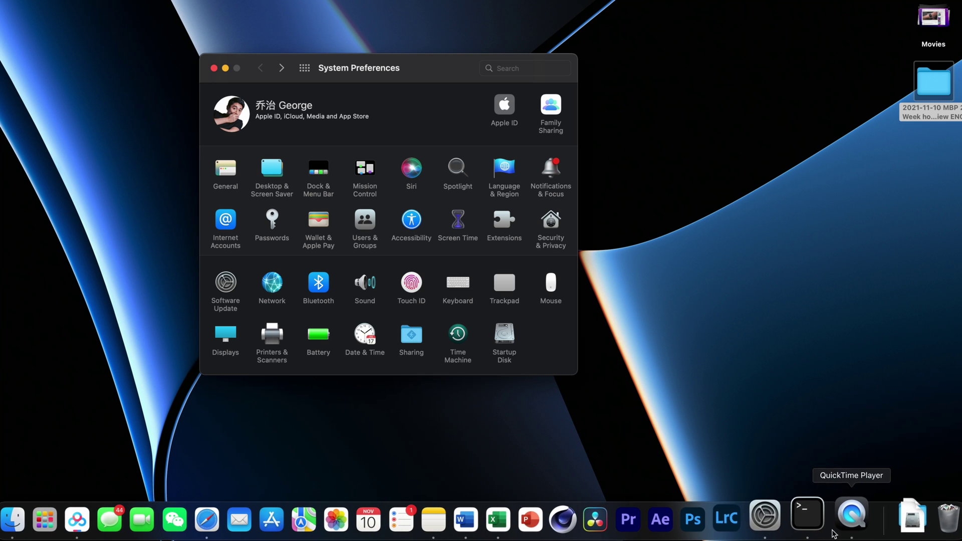
{"action": "left_click_drag", "start_coordinate": [870, 521], "coordinate": [869, 533]}
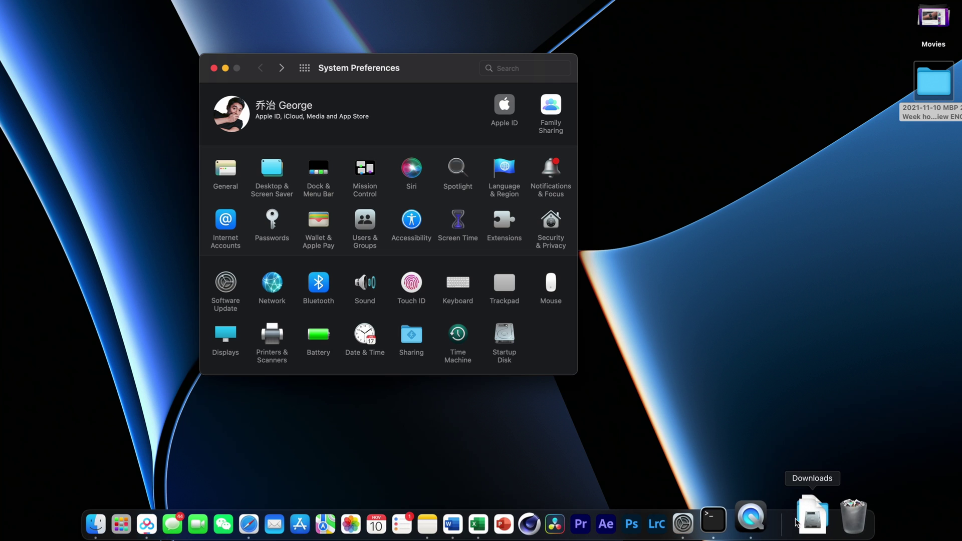
{"action": "mouse_move", "coordinate": [788, 530]}
{"action": "left_mouse_down"}
{"action": "mouse_move", "coordinate": [786, 520]}
{"action": "mouse_move", "coordinate": [785, 529]}
{"action": "left_mouse_up"}
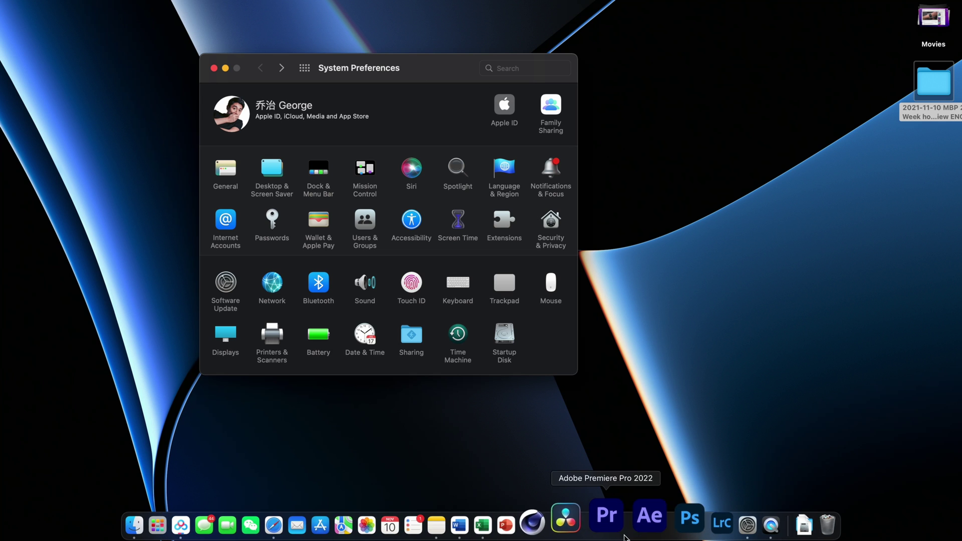
Remove DaVinci Resolve from the Dock and drag it back in from Launchpad
{"action": "left_click_drag", "start_coordinate": [592, 525], "coordinate": [683, 302]}
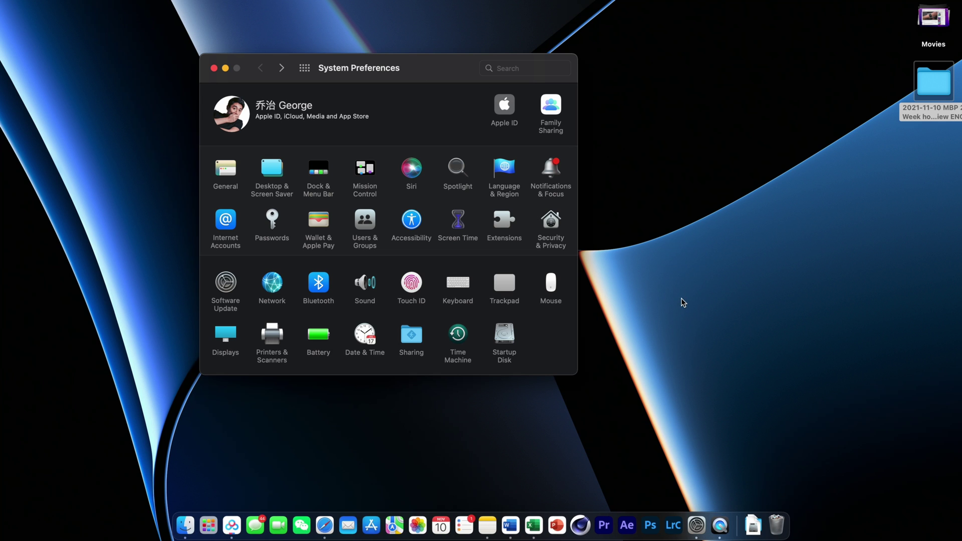
{"action": "left_click", "coordinate": [208, 525]}
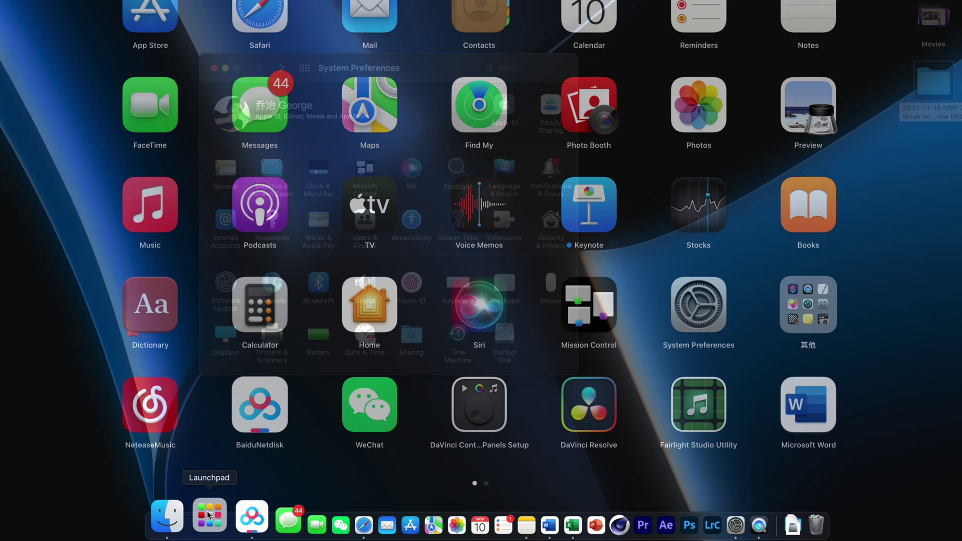
{"action": "left_click_drag", "start_coordinate": [586, 416], "coordinate": [592, 529]}
{"action": "key", "text": "Escape"}
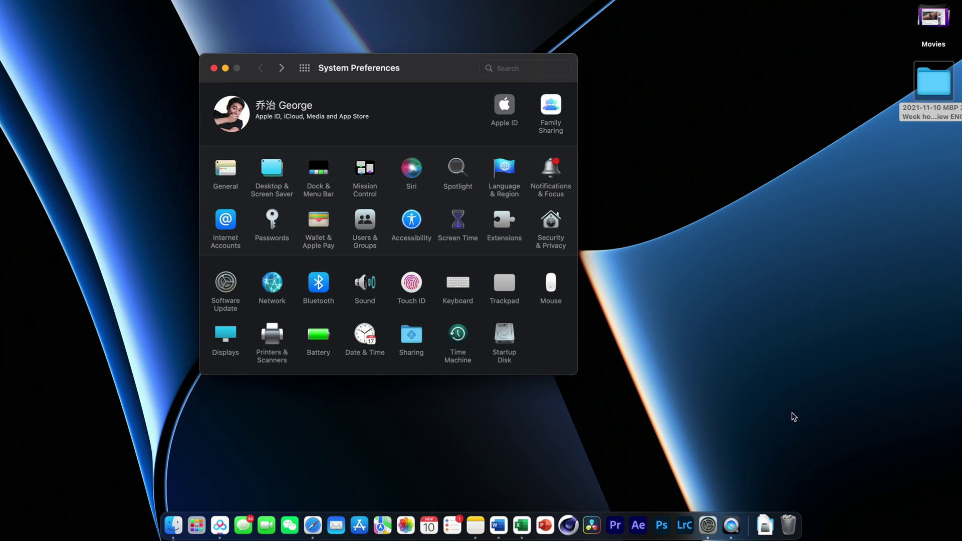
In Dock & Menu Bar, switch Show recent applications in Dock on, then off
{"action": "left_click", "coordinate": [320, 190]}
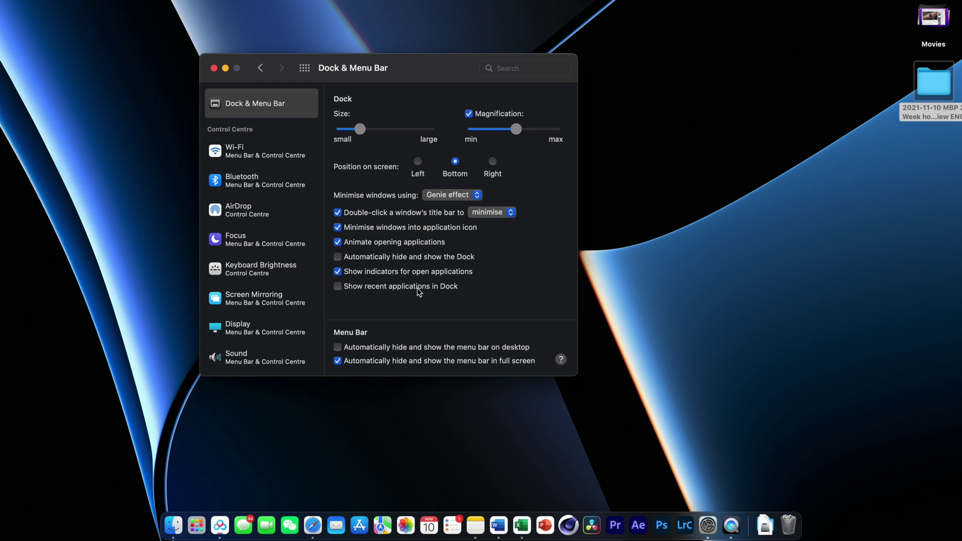
{"action": "left_click", "coordinate": [348, 289]}
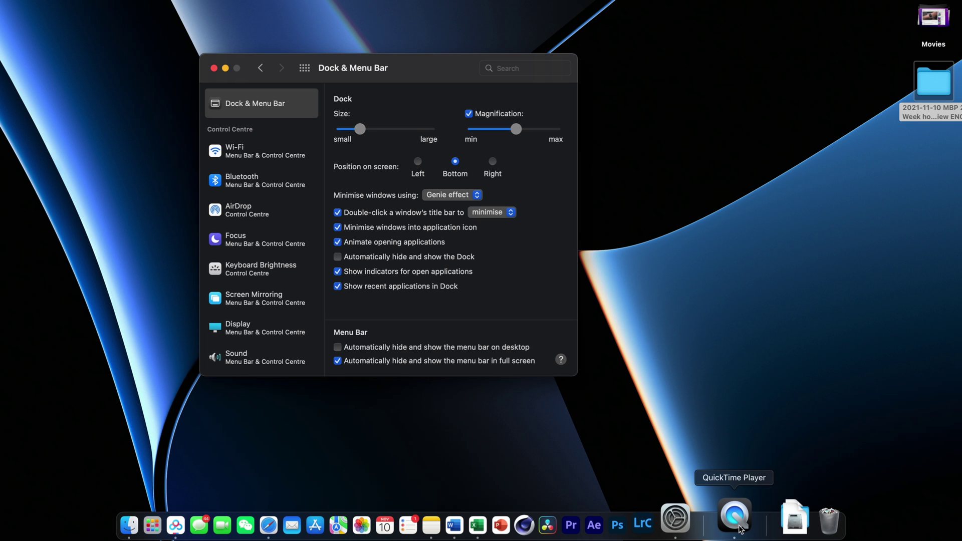
{"action": "left_click", "coordinate": [340, 288]}
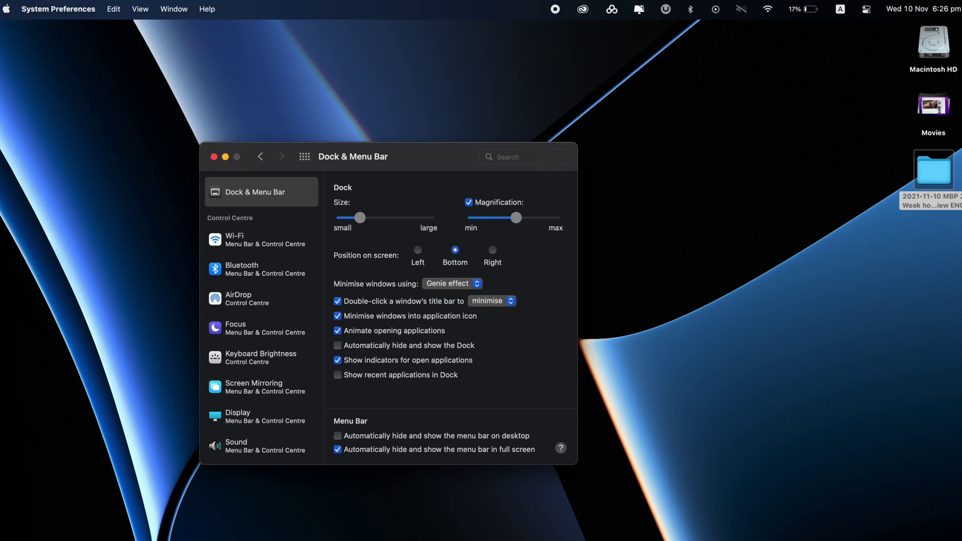
Put the Safari Start Page window into full screen, then exit with Ctrl+Cmd+F
{"action": "left_click", "coordinate": [323, 536]}
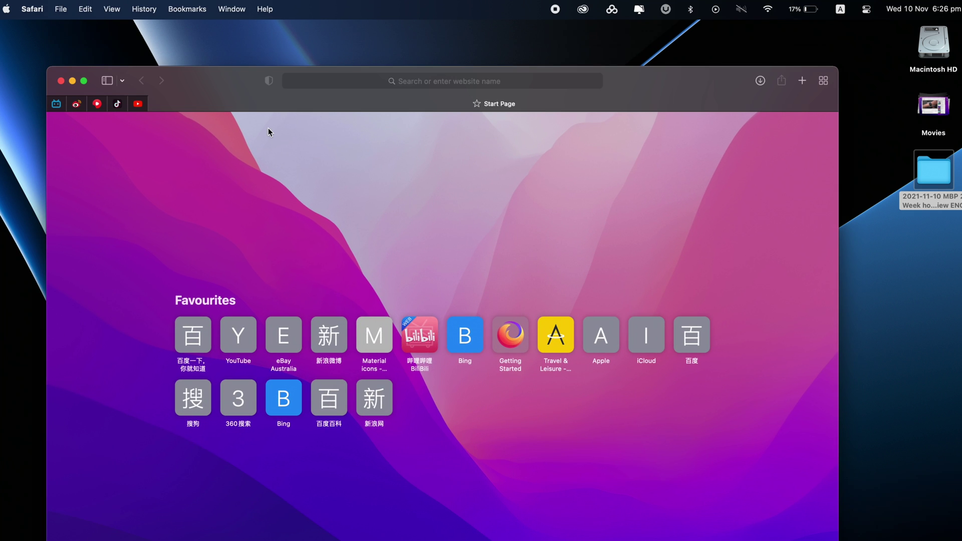
{"action": "left_click", "coordinate": [84, 82]}
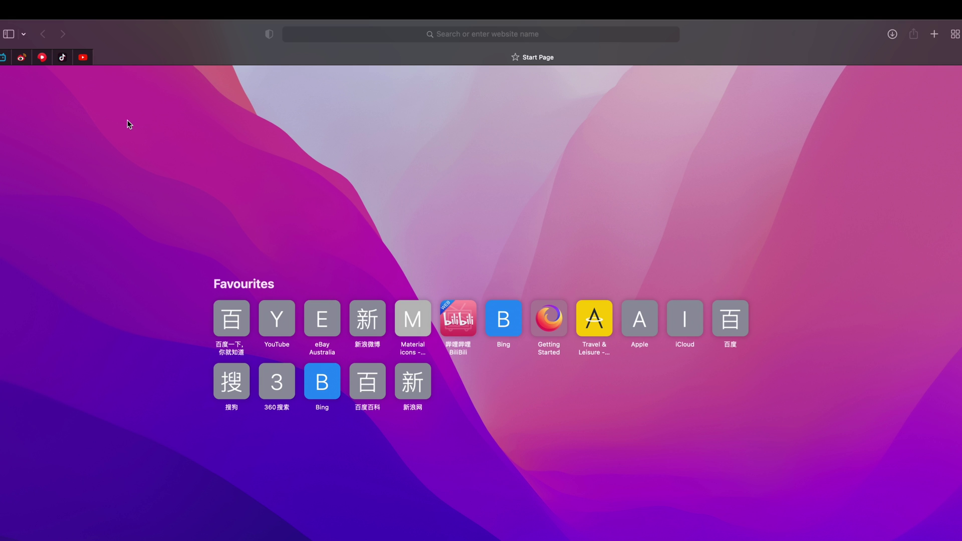
{"action": "mouse_move", "coordinate": [126, 22]}
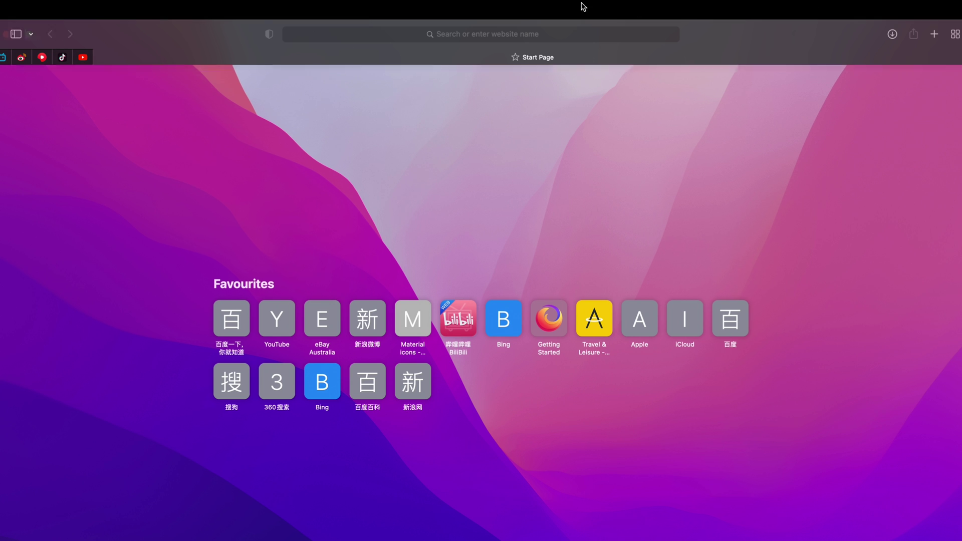
{"action": "key", "text": "ctrl+super+f"}
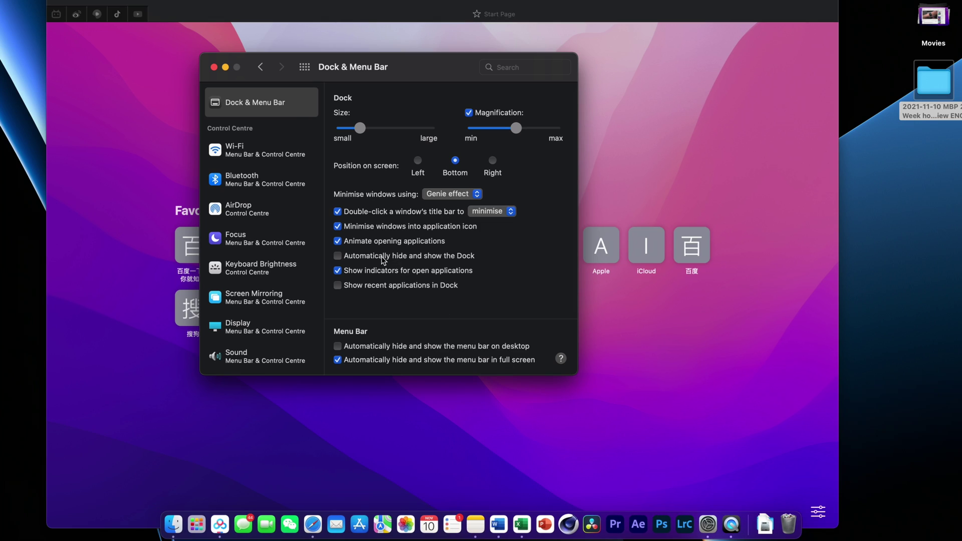
Test Dock auto-hide over Safari, then switch auto-hide off and try the Left position
{"action": "left_click", "coordinate": [384, 258]}
{"action": "left_click", "coordinate": [497, 423]}
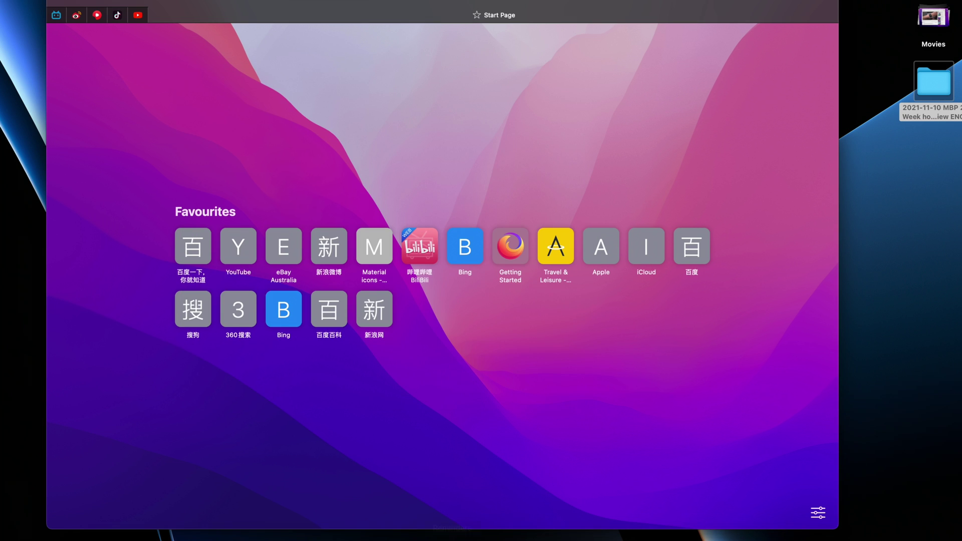
{"action": "mouse_move", "coordinate": [453, 533]}
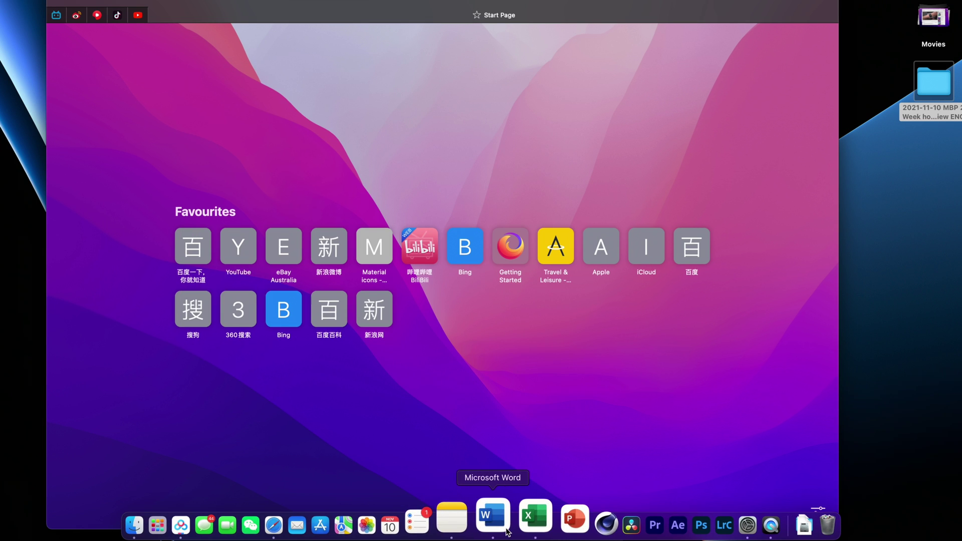
{"action": "key", "text": "super+Tab"}
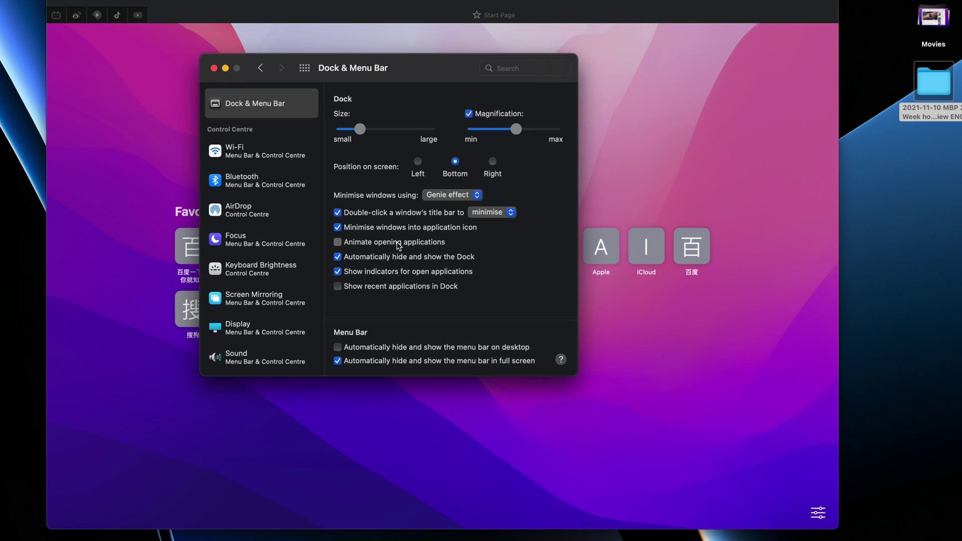
{"action": "left_click", "coordinate": [388, 258]}
{"action": "left_click", "coordinate": [418, 161]}
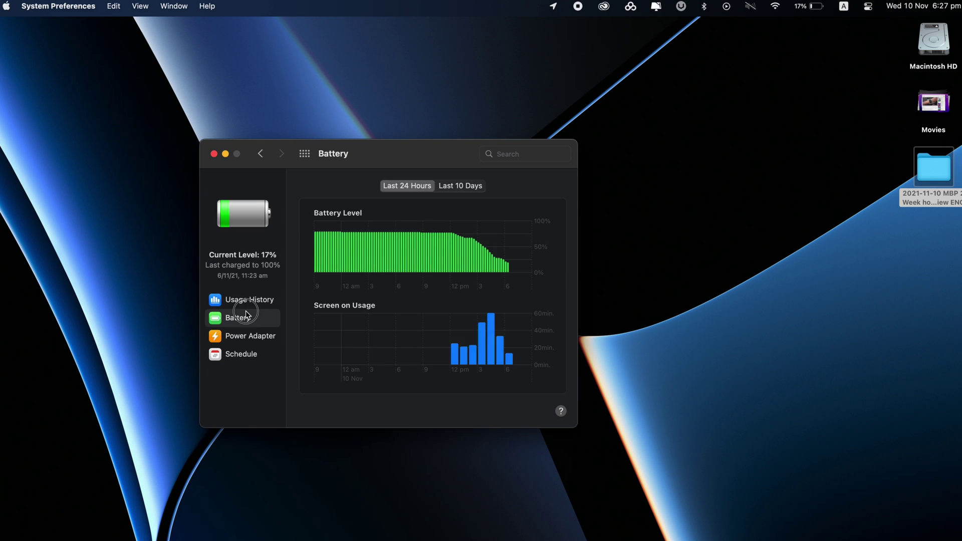
Review the Battery menu bar options in Dock & Menu Bar and glance at the input source menu
{"action": "left_click", "coordinate": [250, 336]}
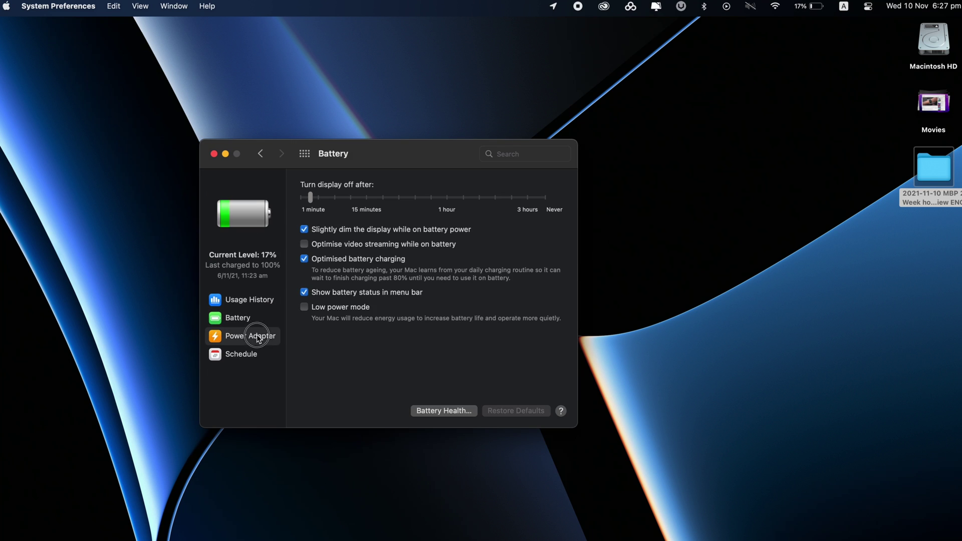
{"action": "left_click", "coordinate": [262, 153]}
{"action": "left_click", "coordinate": [320, 258]}
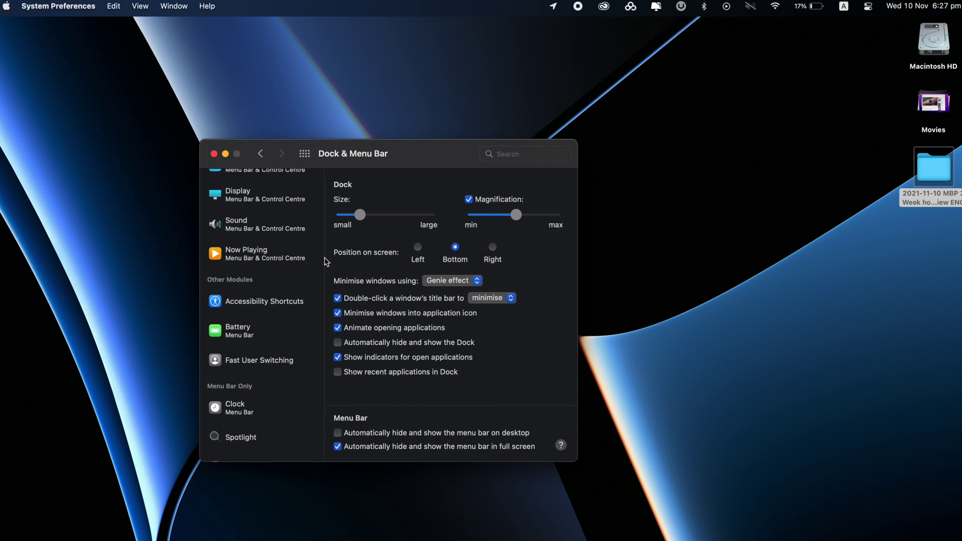
{"action": "scroll", "coordinate": [242, 314], "scroll_direction": "up", "scroll_amount": 2}
{"action": "left_click", "coordinate": [270, 345]}
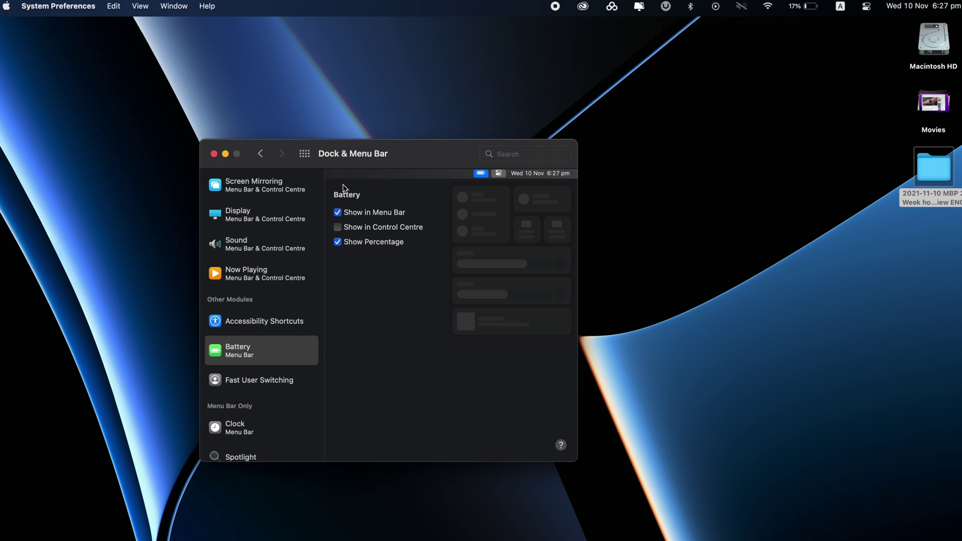
{"action": "left_click", "coordinate": [263, 154]}
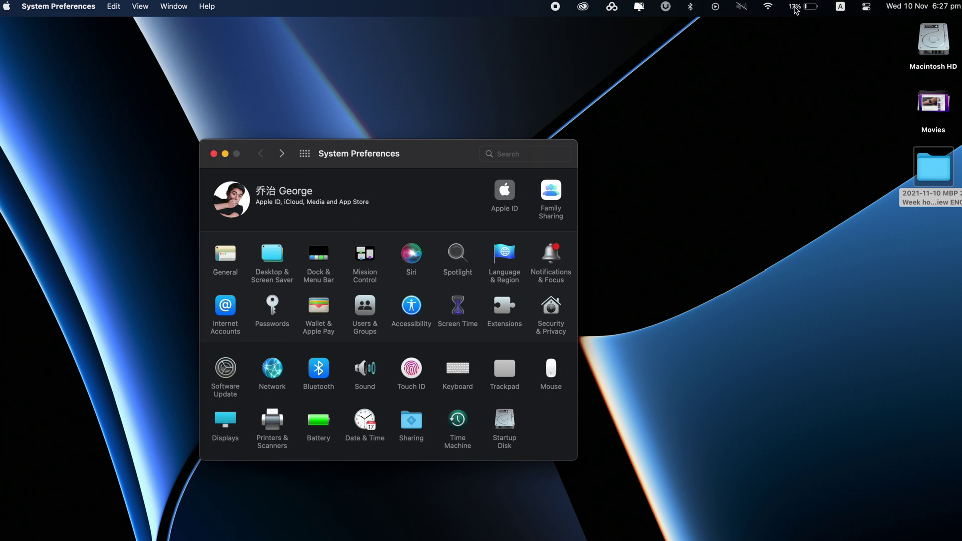
{"action": "left_click", "coordinate": [841, 7]}
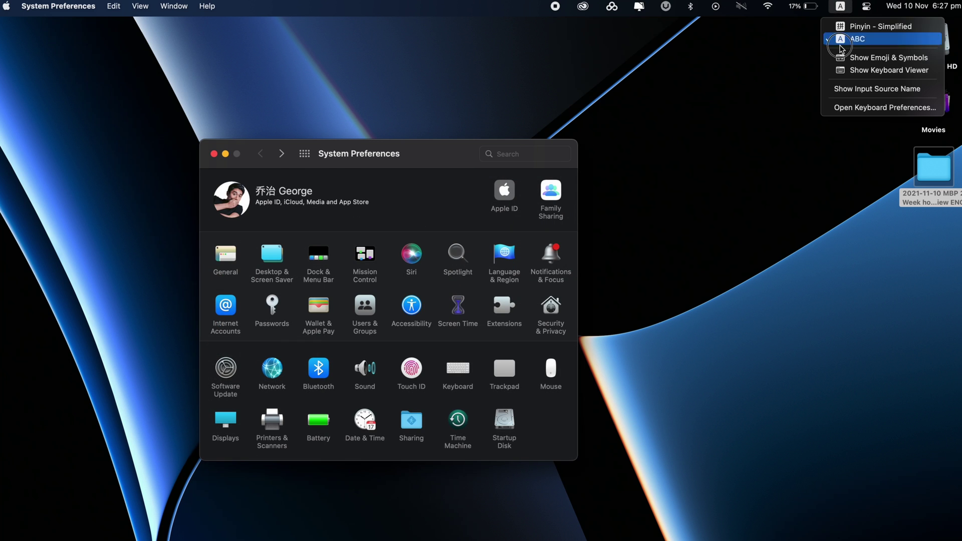
{"action": "left_click", "coordinate": [841, 7]}
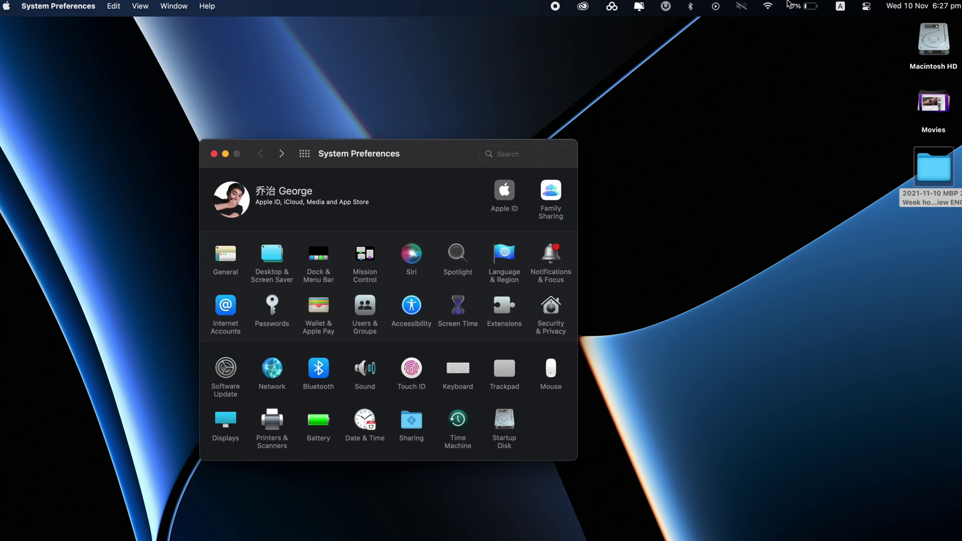
Enable Show in Menu Bar for Spotlight, then return to the preferences overview
{"action": "left_click", "coordinate": [319, 280]}
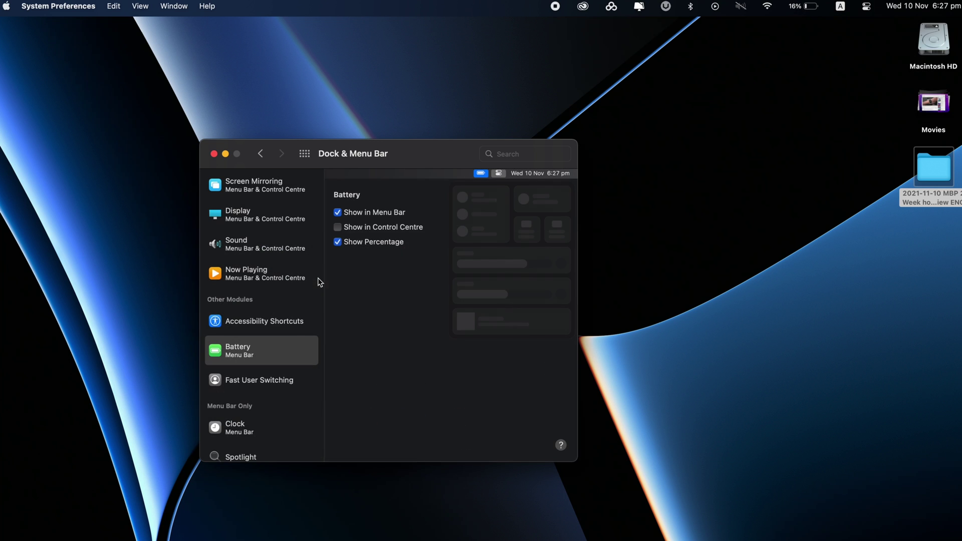
{"action": "scroll", "coordinate": [275, 262], "scroll_direction": "down", "scroll_amount": 1}
{"action": "scroll", "coordinate": [275, 263], "scroll_direction": "down", "scroll_amount": 1}
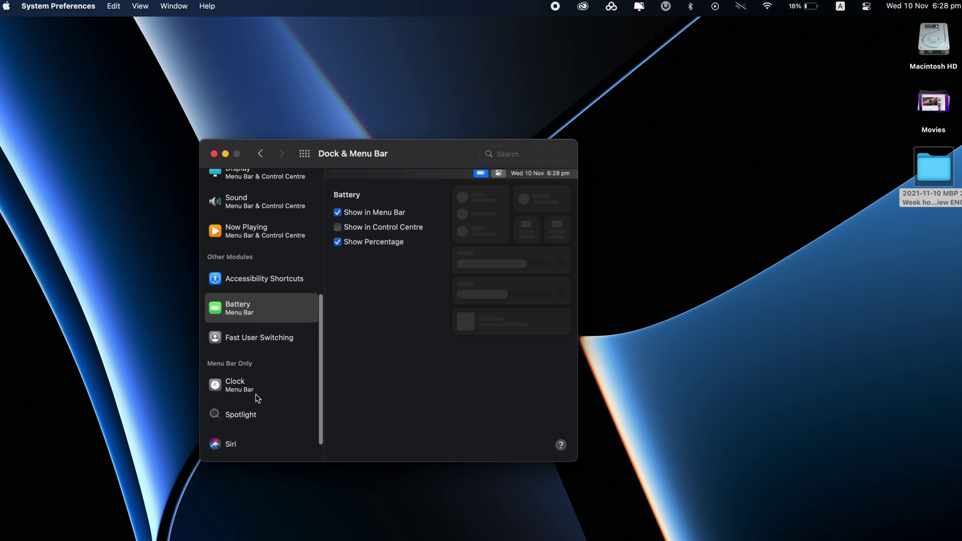
{"action": "left_click", "coordinate": [258, 413]}
{"action": "left_click", "coordinate": [370, 214]}
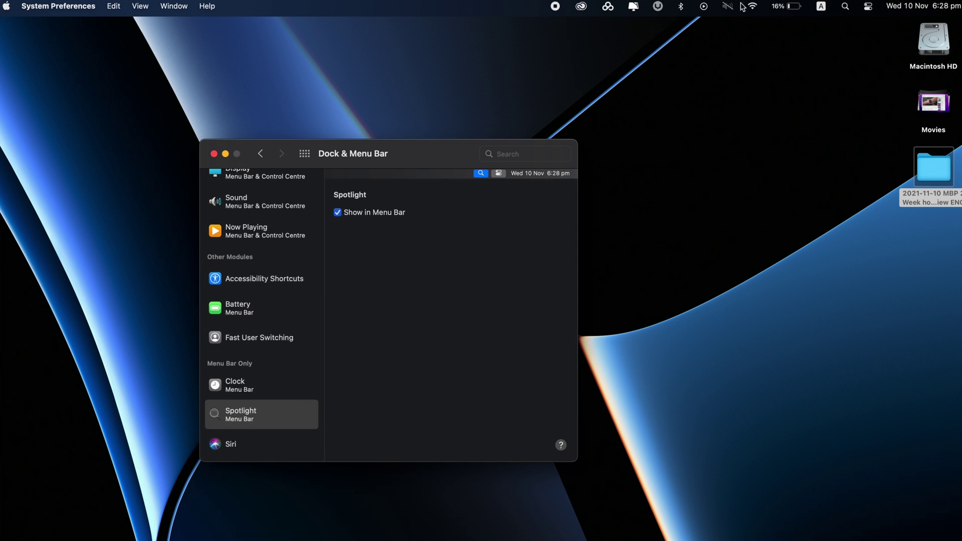
{"action": "left_click", "coordinate": [355, 215]}
{"action": "left_click", "coordinate": [356, 216]}
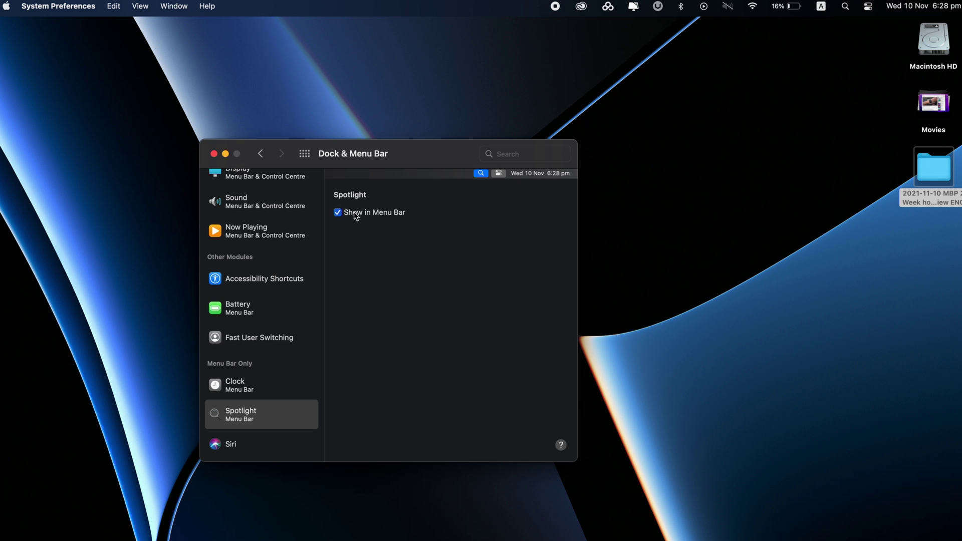
{"action": "left_click", "coordinate": [259, 154]}
Drag the Spotlight icon off the menu bar and confirm Command-Space still opens Spotlight
{"action": "left_click_drag", "start_coordinate": [360, 161], "coordinate": [343, 168]}
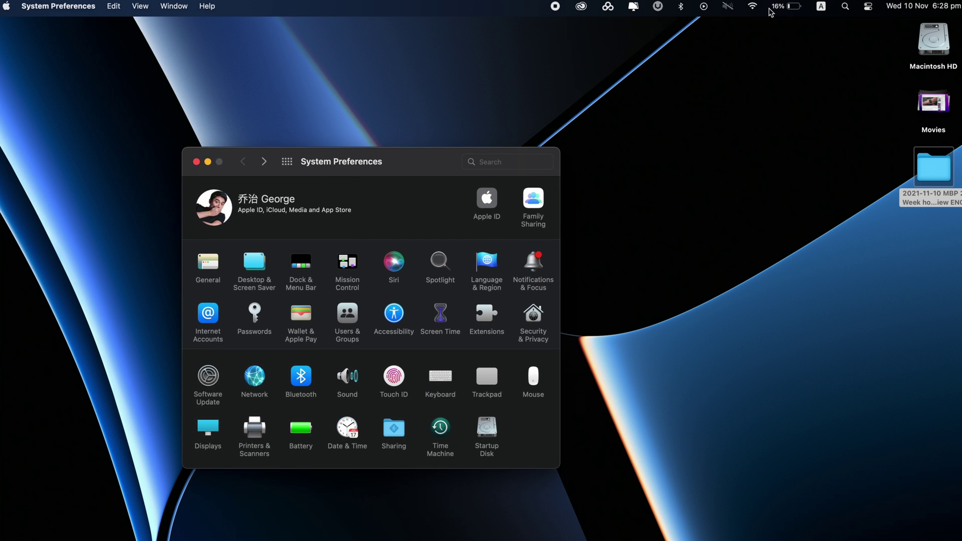
{"action": "left_click", "coordinate": [846, 6]}
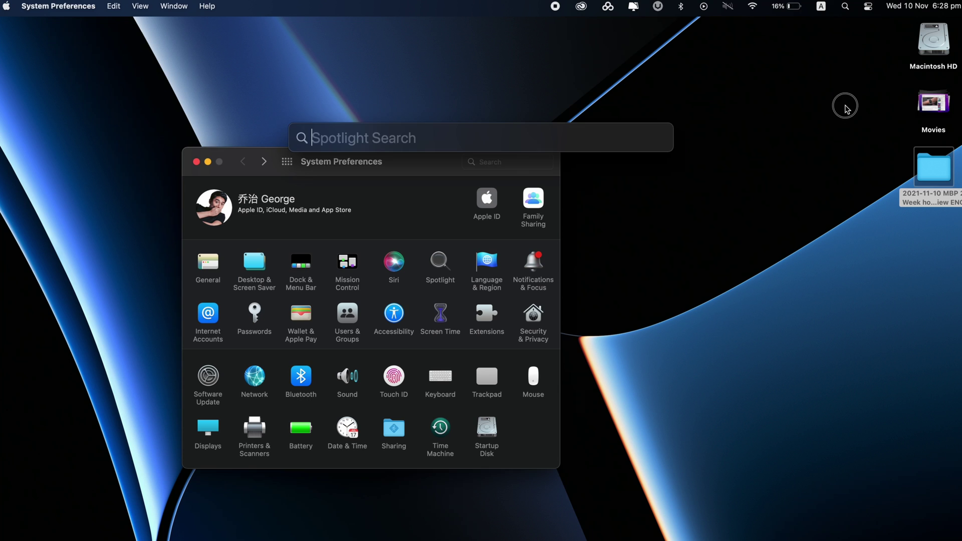
{"action": "left_click", "coordinate": [845, 105]}
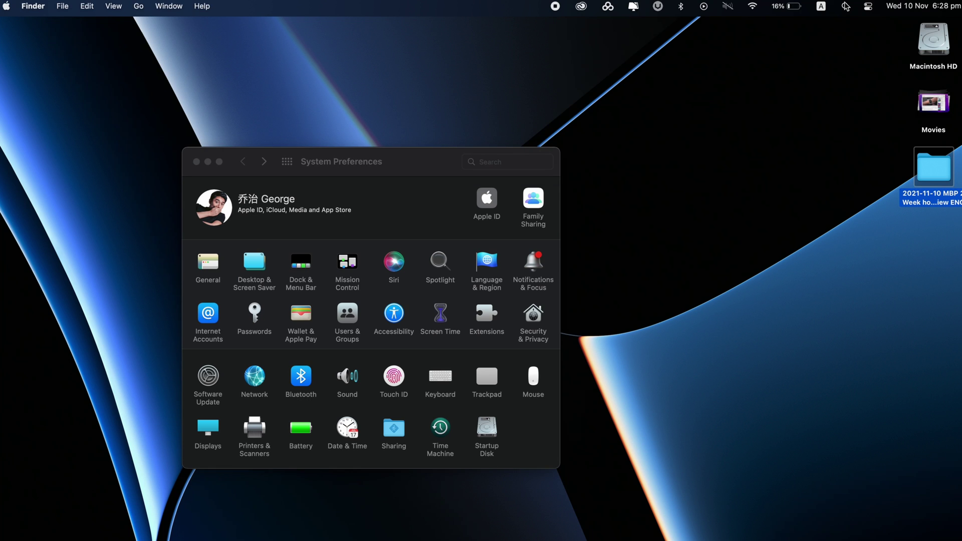
{"action": "left_click_drag", "start_coordinate": [845, 11], "coordinate": [822, 195]}
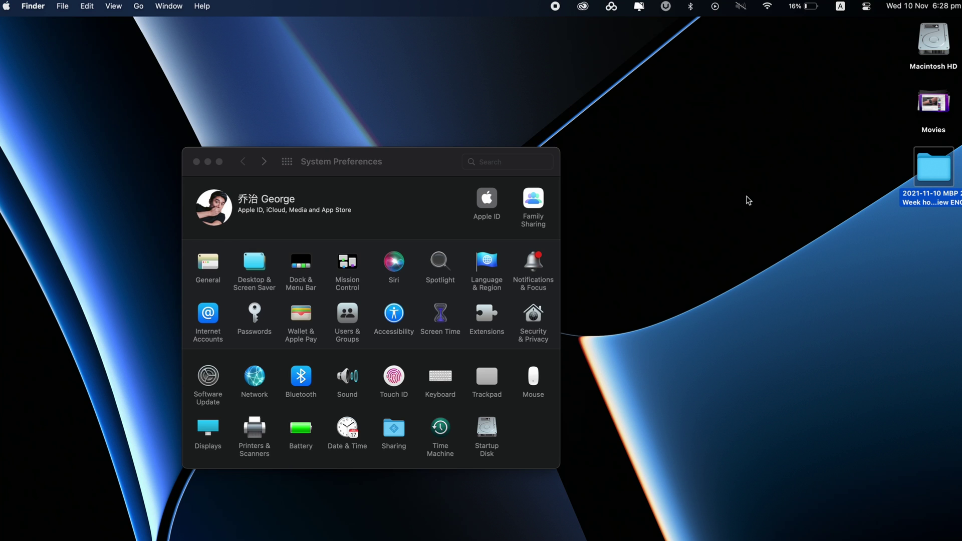
{"action": "key", "text": "super+space"}
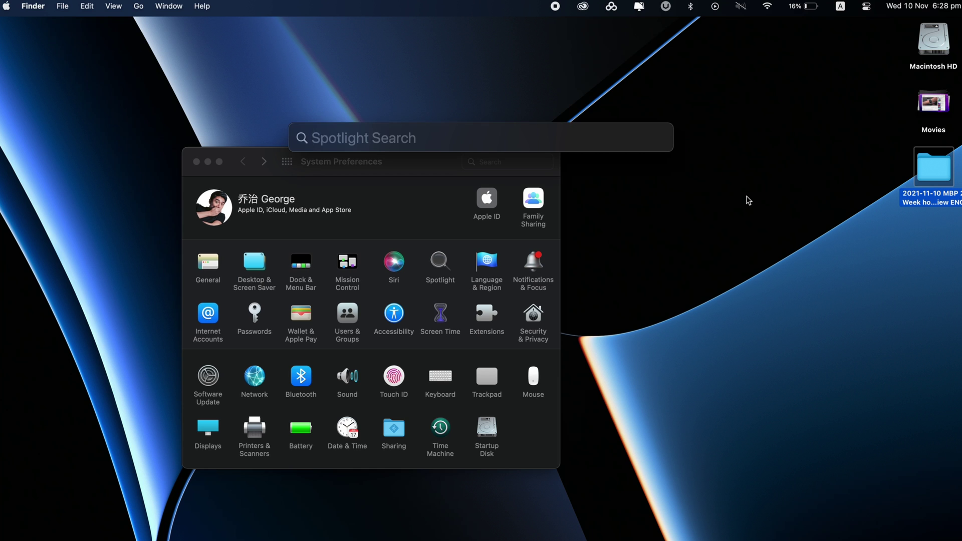
{"action": "left_click", "coordinate": [748, 201]}
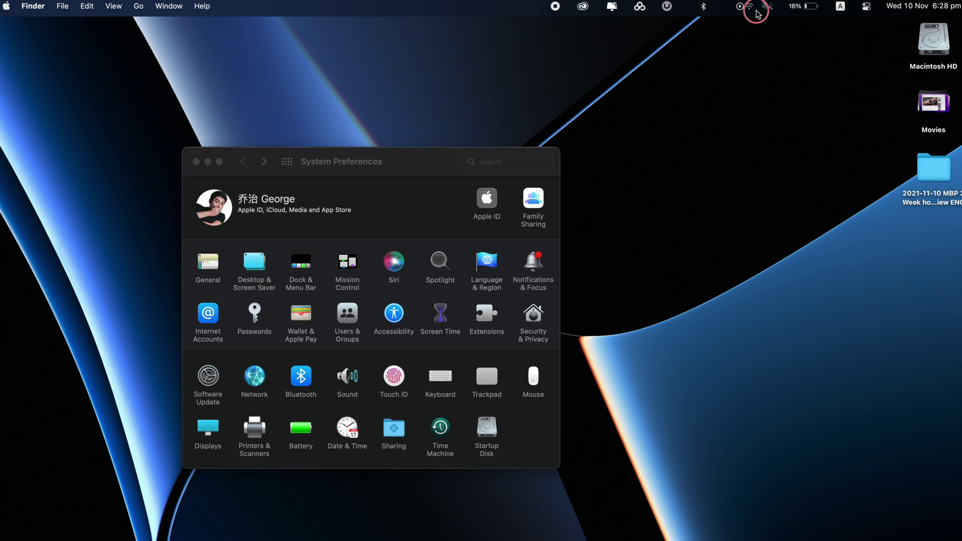
Unmute and raise the volume, then drag Sound from Control Centre into the menu bar
{"action": "left_click", "coordinate": [741, 7]}
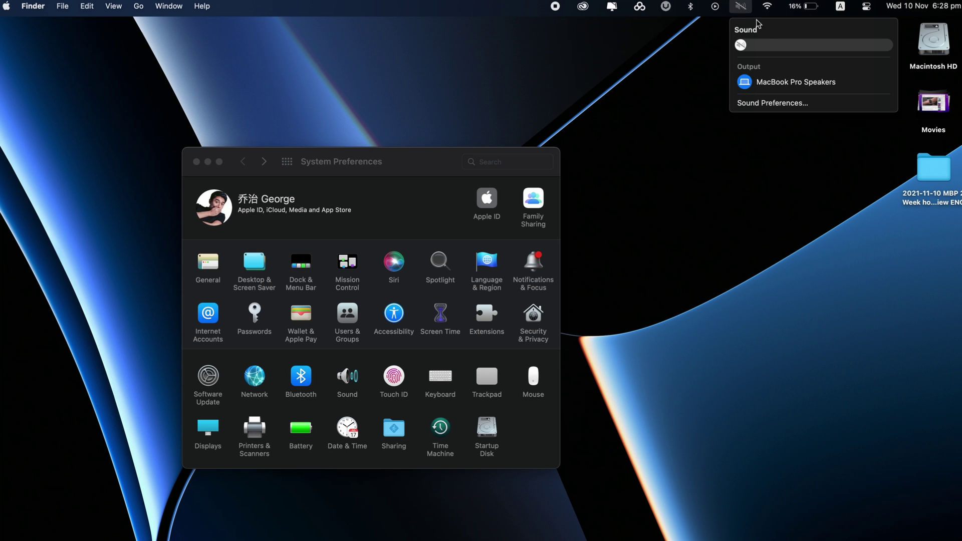
{"action": "mouse_move", "coordinate": [749, 45]}
{"action": "left_mouse_down"}
{"action": "mouse_move", "coordinate": [797, 46]}
{"action": "mouse_move", "coordinate": [760, 45]}
{"action": "left_mouse_up"}
{"action": "left_click", "coordinate": [677, 97]}
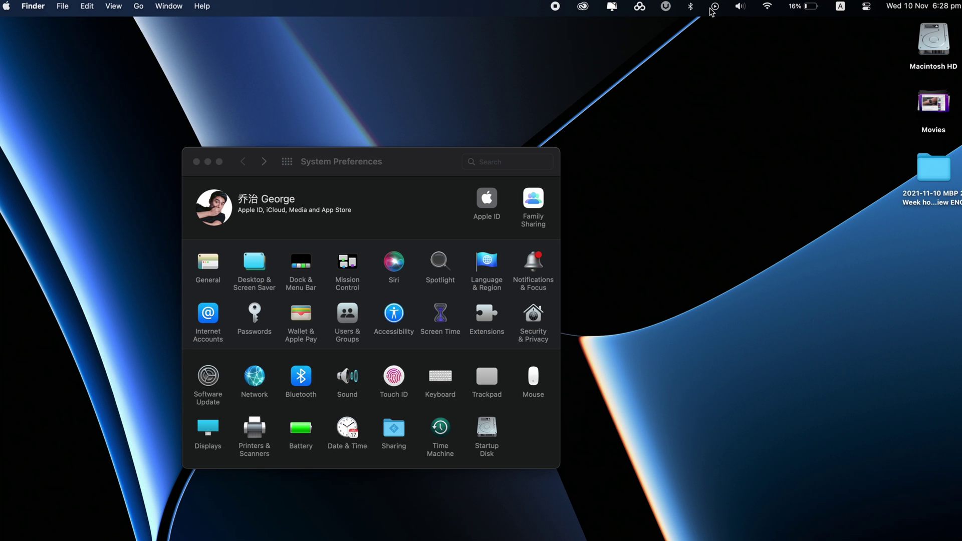
{"action": "left_click", "coordinate": [740, 6]}
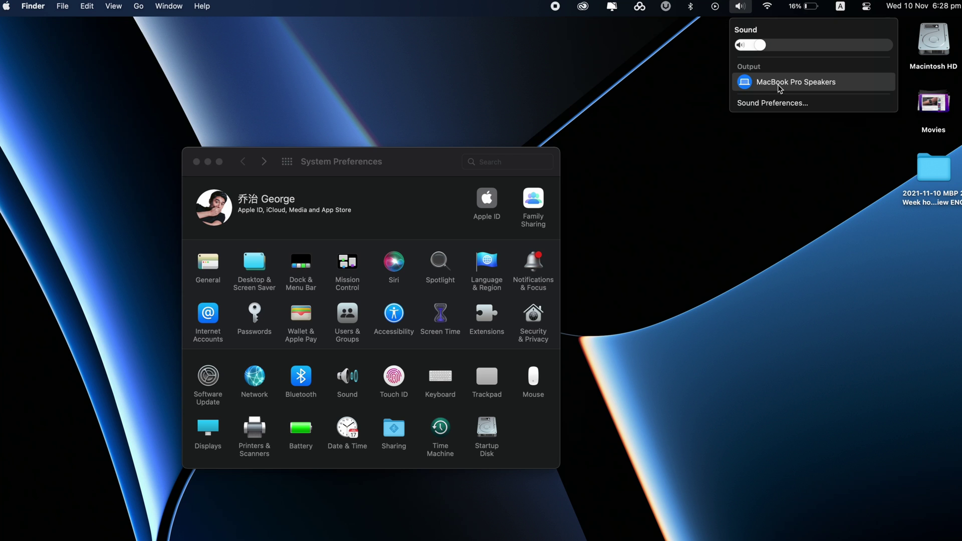
{"action": "left_click", "coordinate": [764, 47]}
{"action": "left_click_drag", "start_coordinate": [763, 46], "coordinate": [798, 47]}
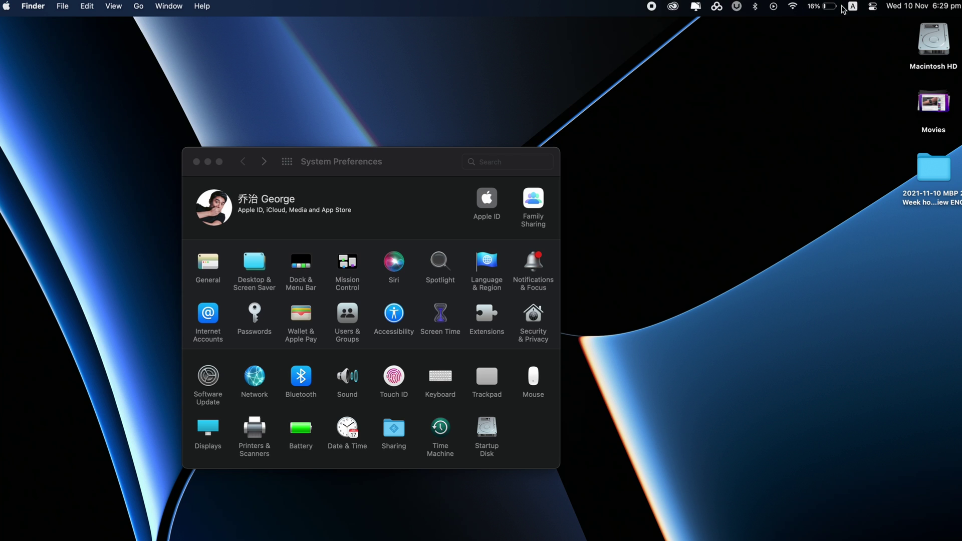
{"action": "left_click", "coordinate": [872, 7]}
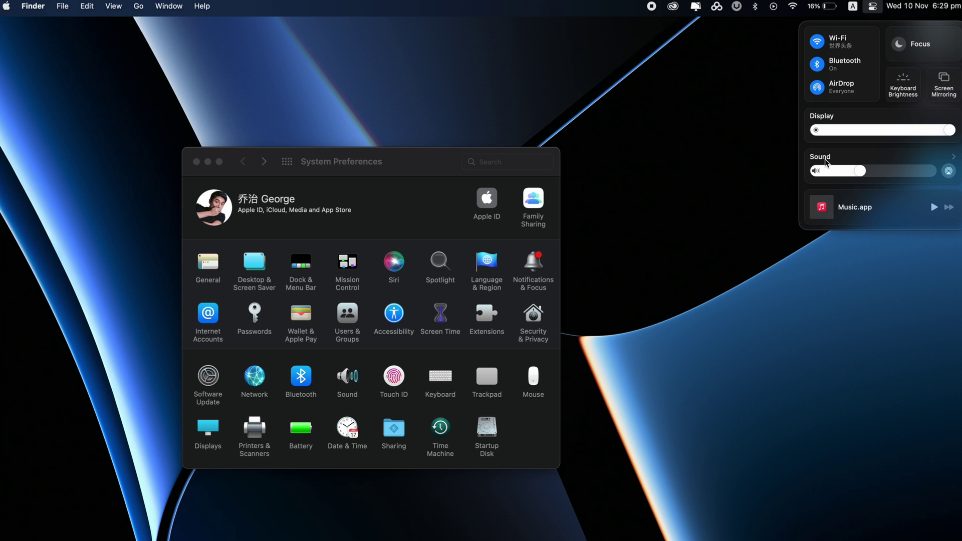
{"action": "left_click_drag", "start_coordinate": [824, 162], "coordinate": [768, 11]}
Open a new Finder window on the home folder beside System Preferences
{"action": "left_click", "coordinate": [741, 95]}
{"action": "key", "text": "super+n"}
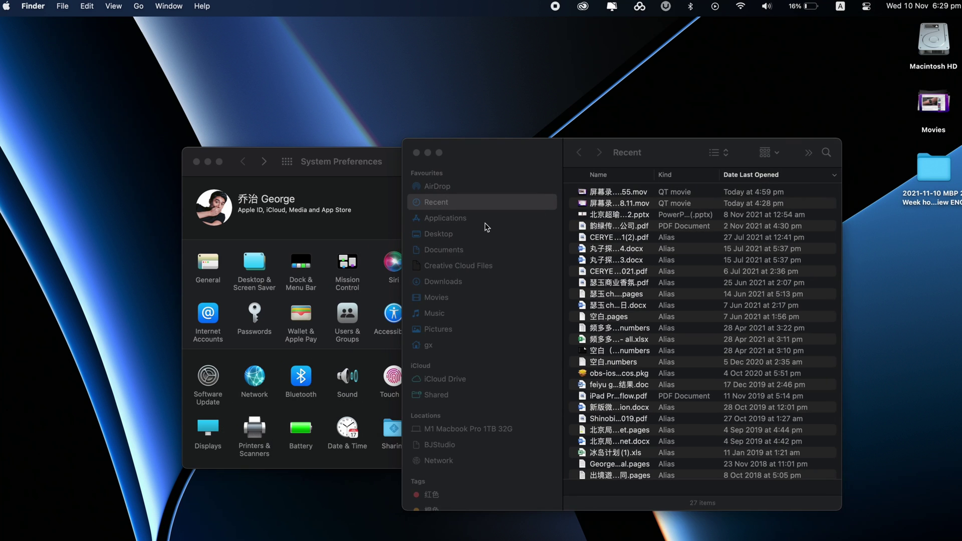
{"action": "left_click_drag", "start_coordinate": [489, 156], "coordinate": [542, 118]}
{"action": "left_click", "coordinate": [398, 161]}
{"action": "left_click_drag", "start_coordinate": [397, 161], "coordinate": [312, 161]}
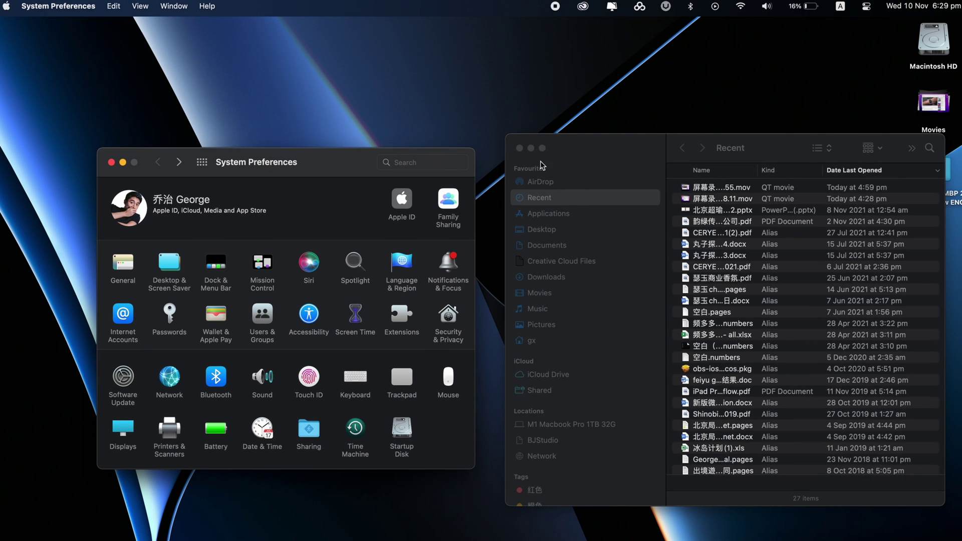
{"action": "left_click", "coordinate": [576, 158]}
{"action": "left_click", "coordinate": [484, 304]}
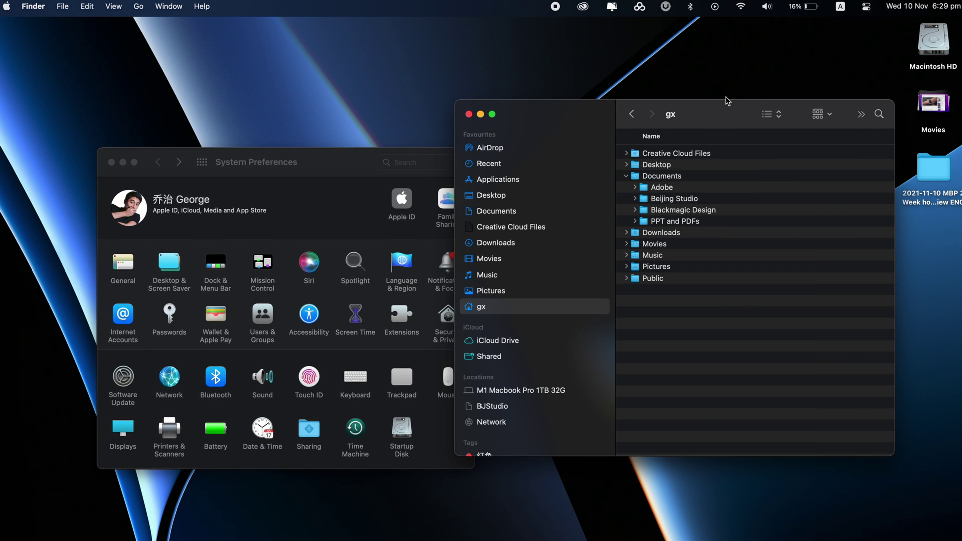
{"action": "left_click_drag", "start_coordinate": [722, 123], "coordinate": [729, 123]}
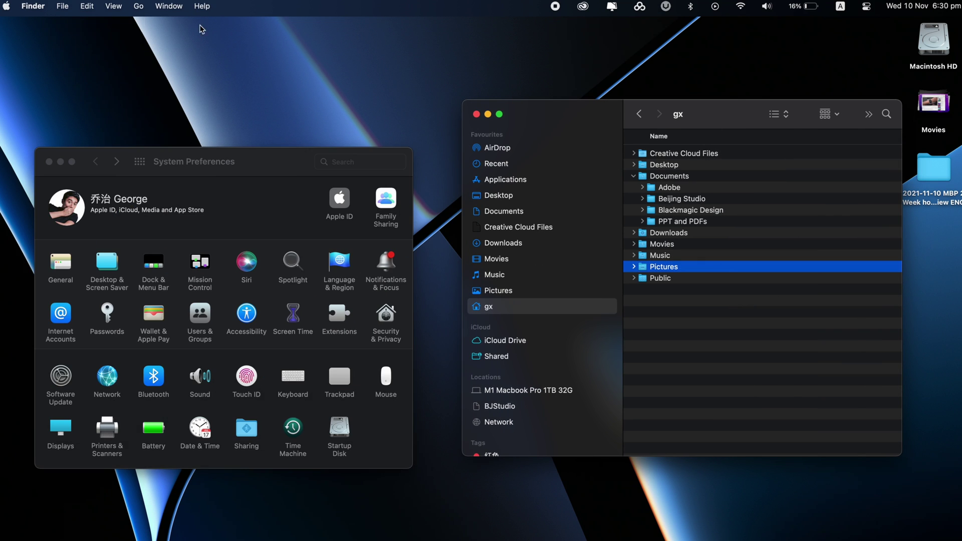
Turn on Finder's status bar and select a few folders to see it update
{"action": "left_click", "coordinate": [113, 6]}
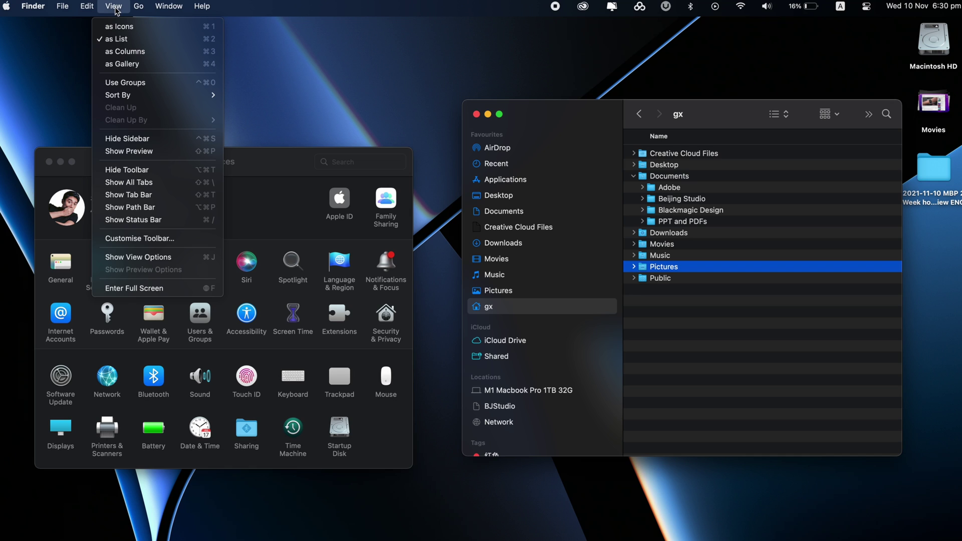
{"action": "left_click", "coordinate": [149, 220]}
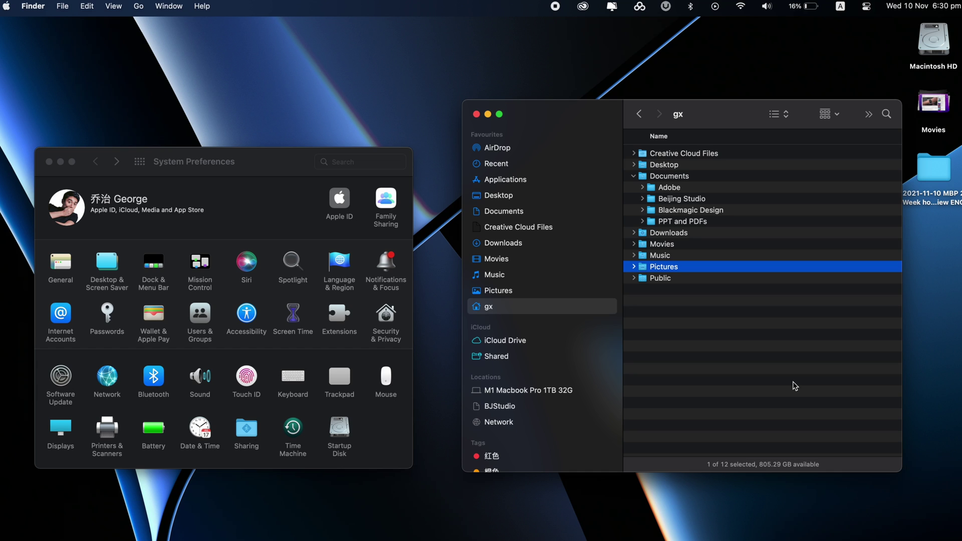
{"action": "left_click", "coordinate": [662, 244]}
{"action": "left_click", "coordinate": [657, 255]}
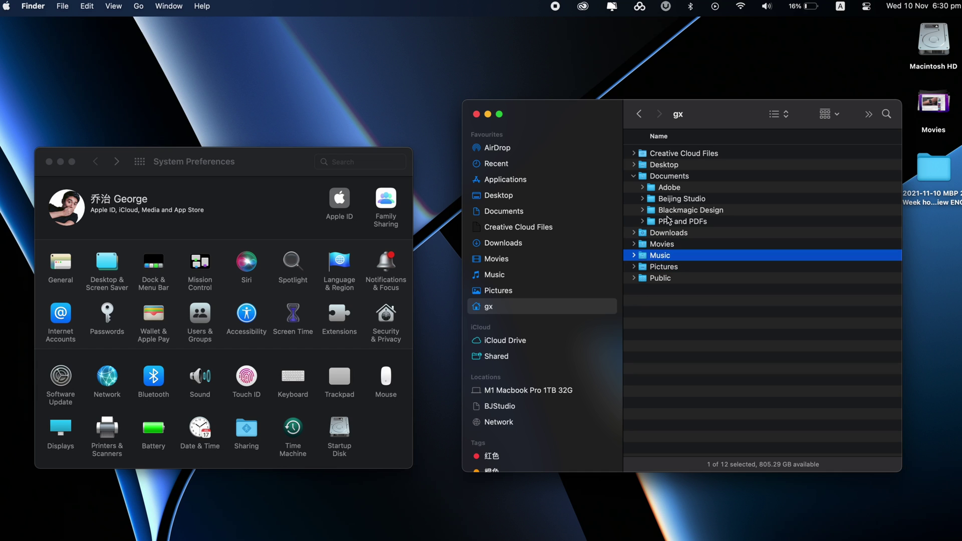
{"action": "left_click", "coordinate": [668, 219]}
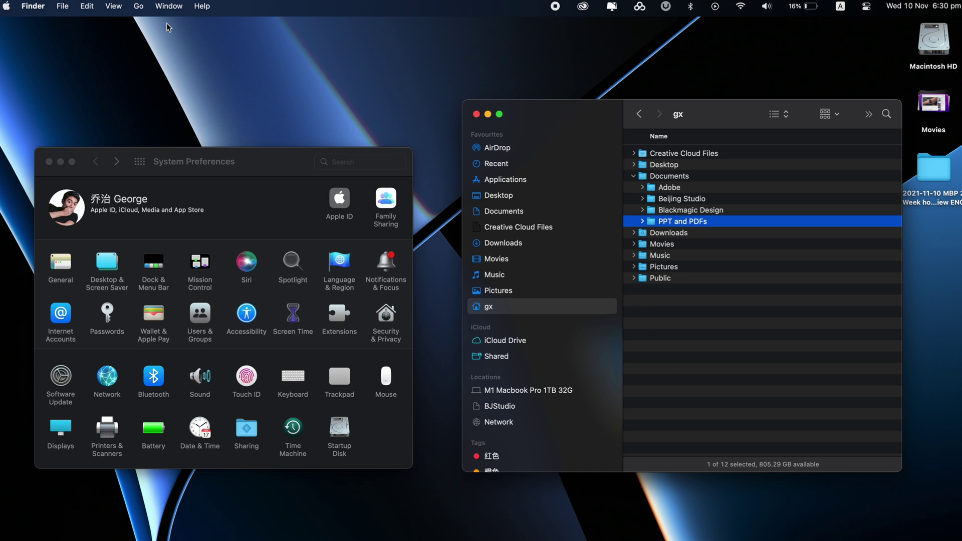
Show the path bar and use it to climb up to the Macintosh HD top level
{"action": "left_click", "coordinate": [113, 6]}
{"action": "left_click", "coordinate": [132, 211]}
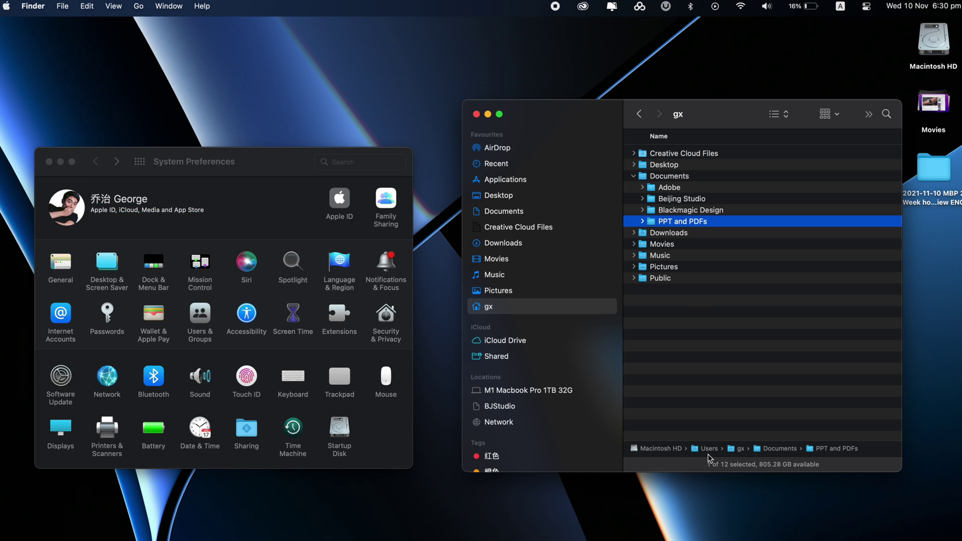
{"action": "double_click", "coordinate": [756, 448]}
{"action": "double_click", "coordinate": [741, 449]}
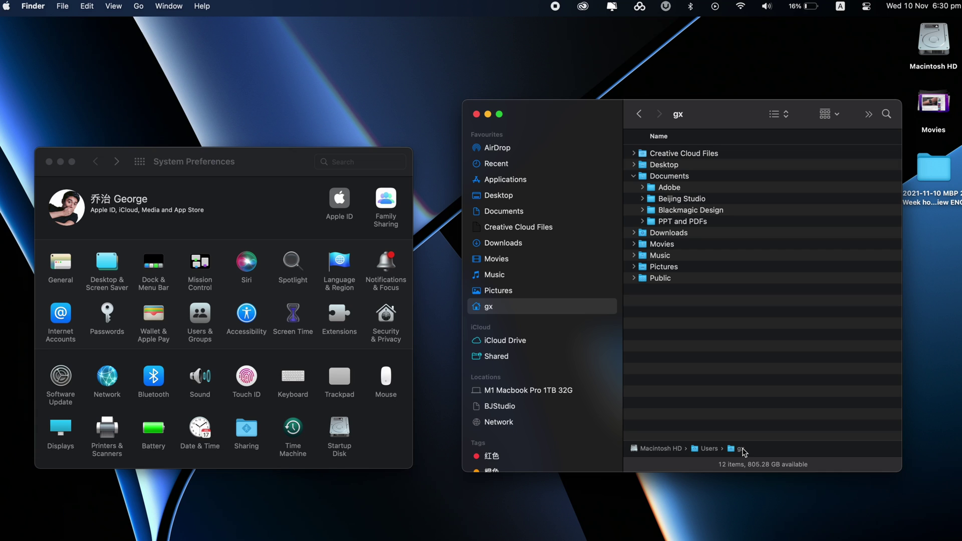
{"action": "double_click", "coordinate": [659, 448]}
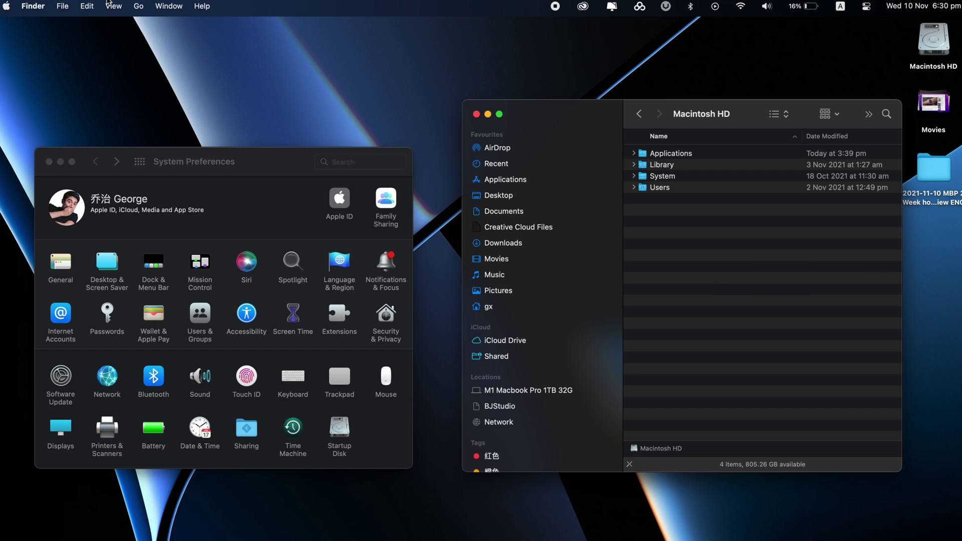
Open Finder Preferences on the Sidebar settings
{"action": "left_click", "coordinate": [114, 6]}
{"action": "mouse_move", "coordinate": [33, 6]}
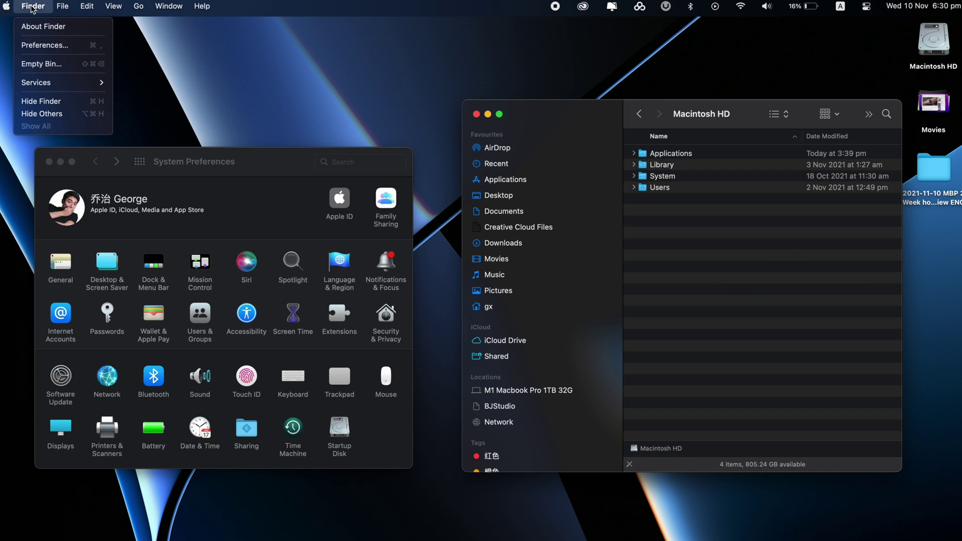
{"action": "left_click", "coordinate": [41, 45]}
{"action": "left_click", "coordinate": [303, 178]}
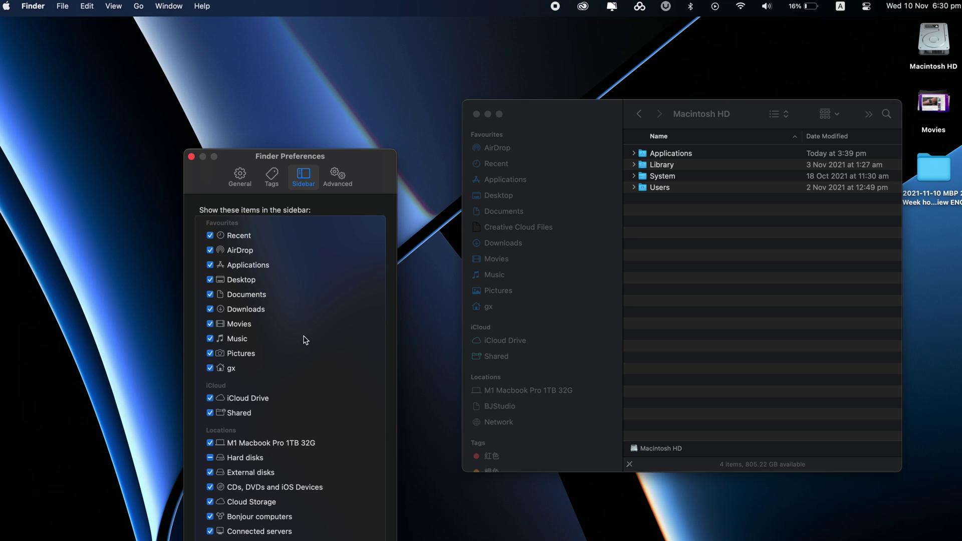
Toggle Music, Pictures, the home folder and the M1 Macbook Pro drive in the sidebar list, then close preferences
{"action": "left_click", "coordinate": [242, 367]}
{"action": "left_click", "coordinate": [210, 443]}
{"action": "left_click", "coordinate": [210, 353]}
{"action": "left_click", "coordinate": [210, 338]}
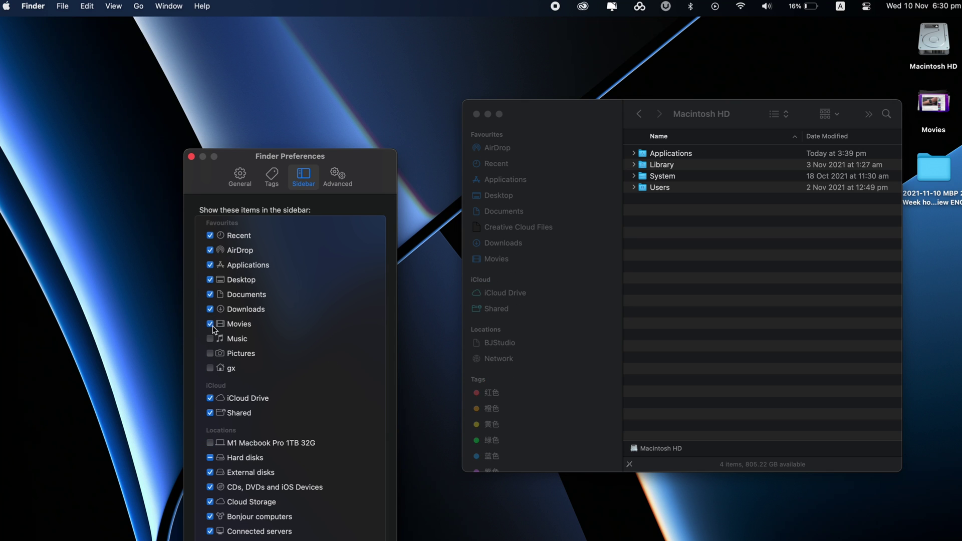
{"action": "left_click", "coordinate": [210, 353]}
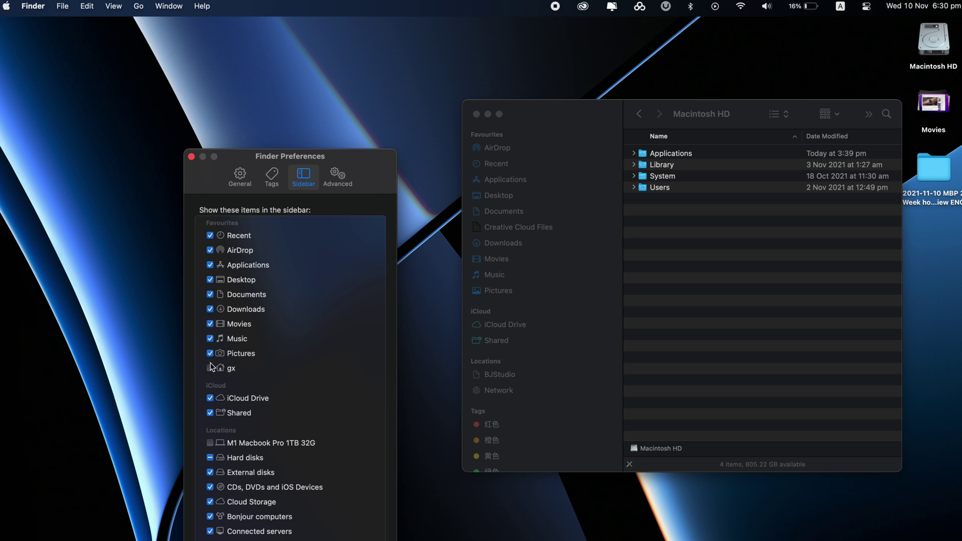
{"action": "left_click", "coordinate": [210, 368]}
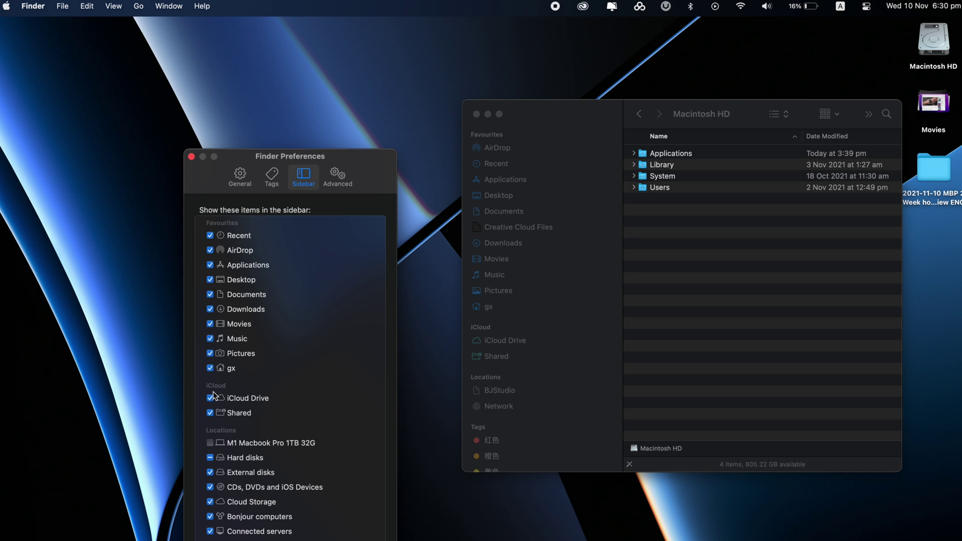
{"action": "left_click", "coordinate": [210, 444]}
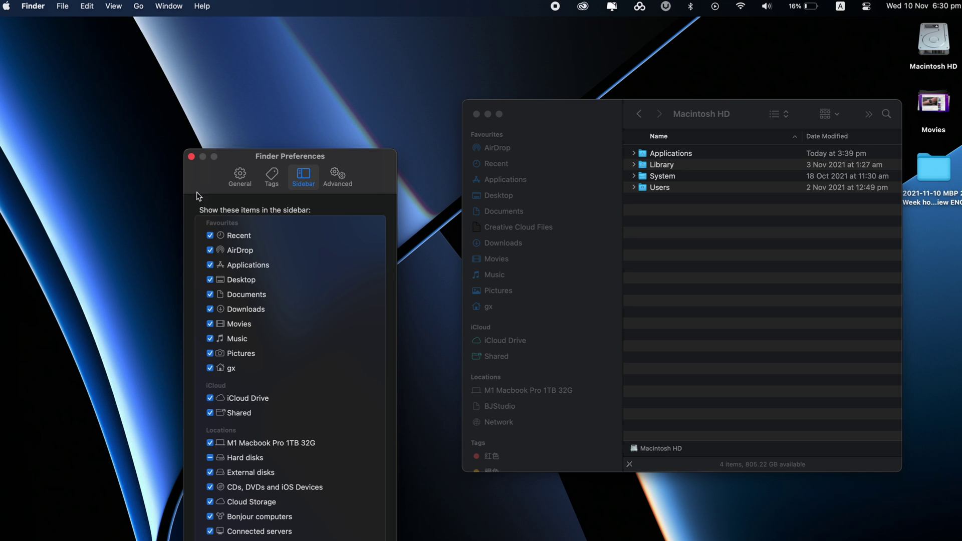
{"action": "left_click", "coordinate": [192, 156]}
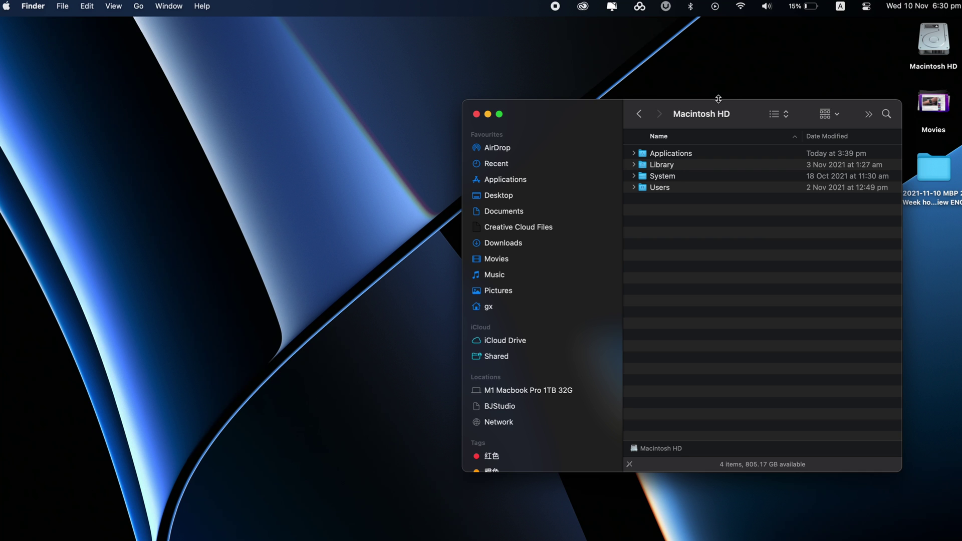
In Sharing settings, replace the current computer name with gx
{"action": "left_click_drag", "start_coordinate": [719, 99], "coordinate": [581, 99]}
{"action": "left_click", "coordinate": [651, 526]}
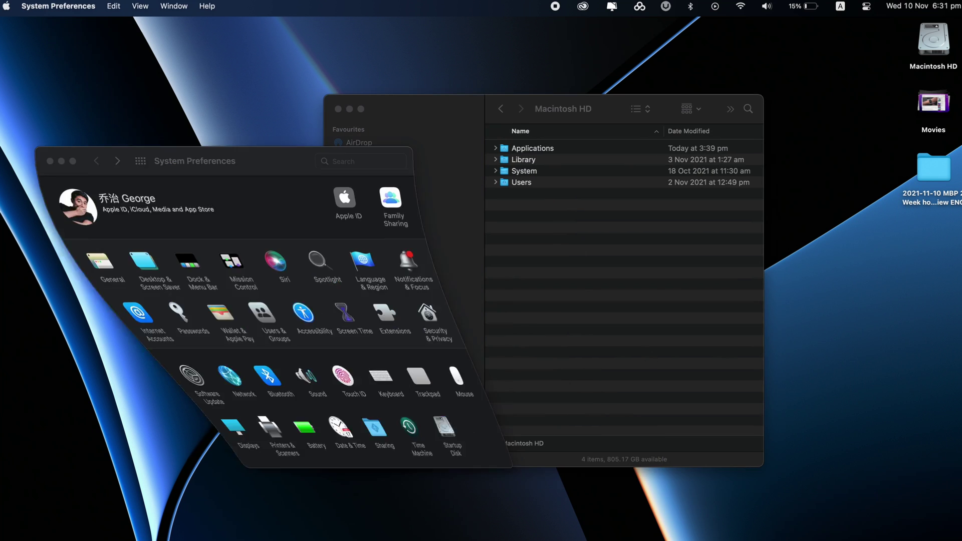
{"action": "left_click", "coordinate": [259, 431]}
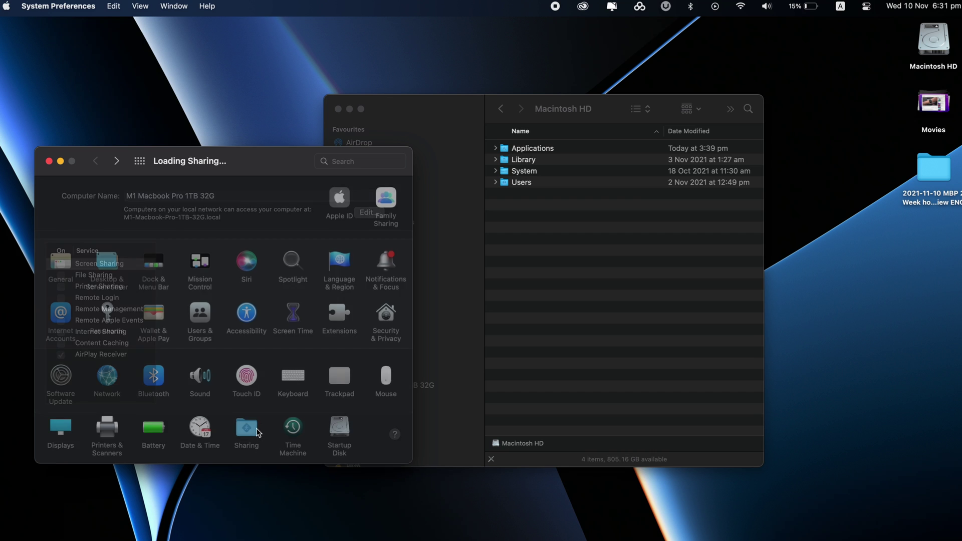
{"action": "left_click", "coordinate": [173, 197]}
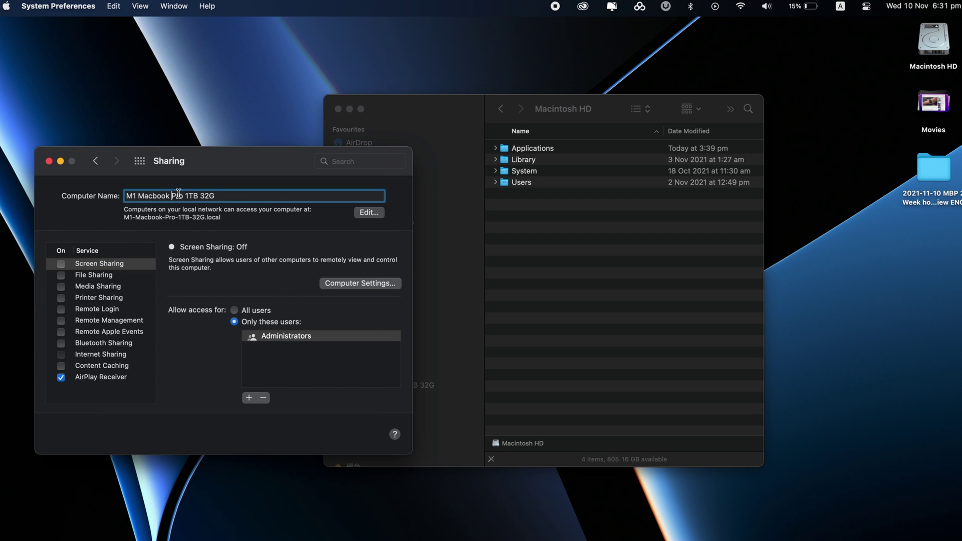
{"action": "left_click_drag", "start_coordinate": [215, 196], "coordinate": [112, 202]}
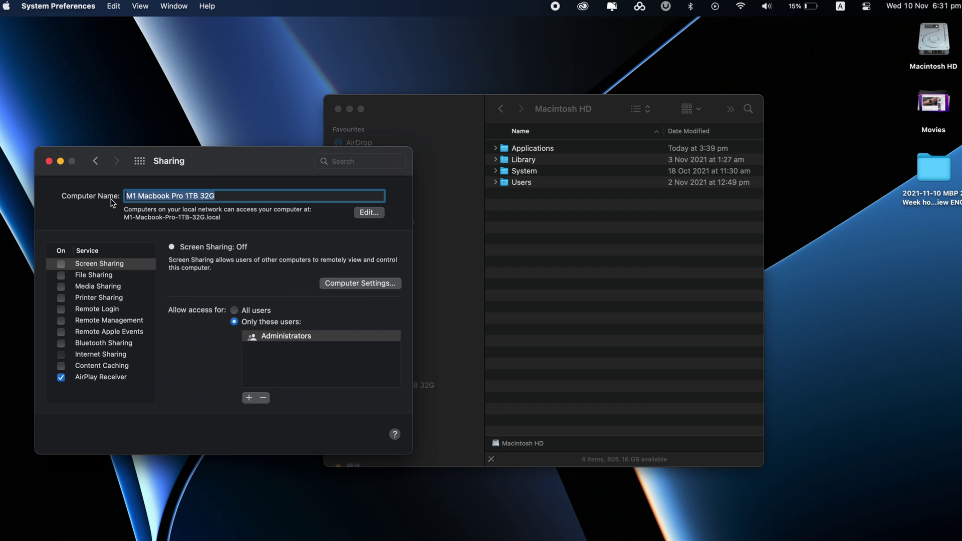
{"action": "type", "text": "gx"}
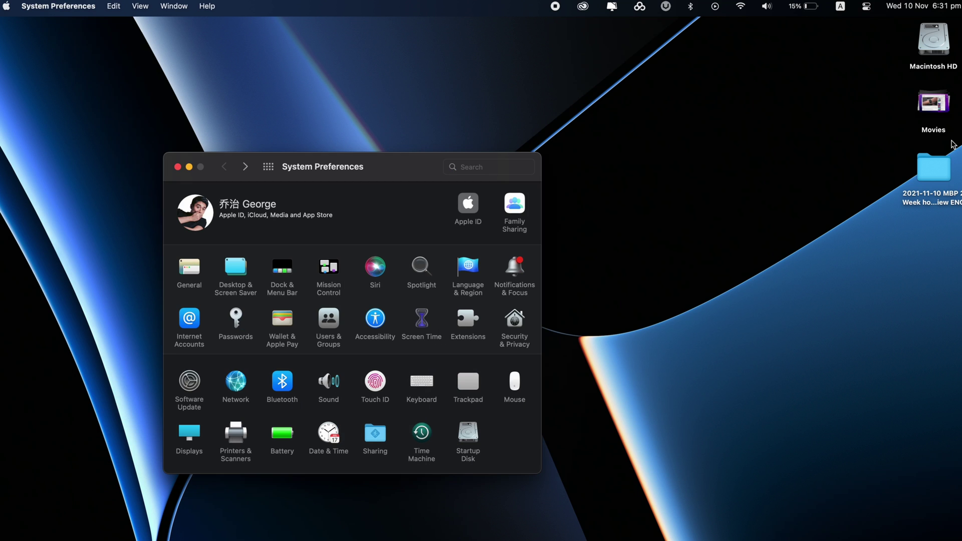
Move the dated folder onto the Movies stack and turn desktop stacks off
{"action": "left_click", "coordinate": [940, 146]}
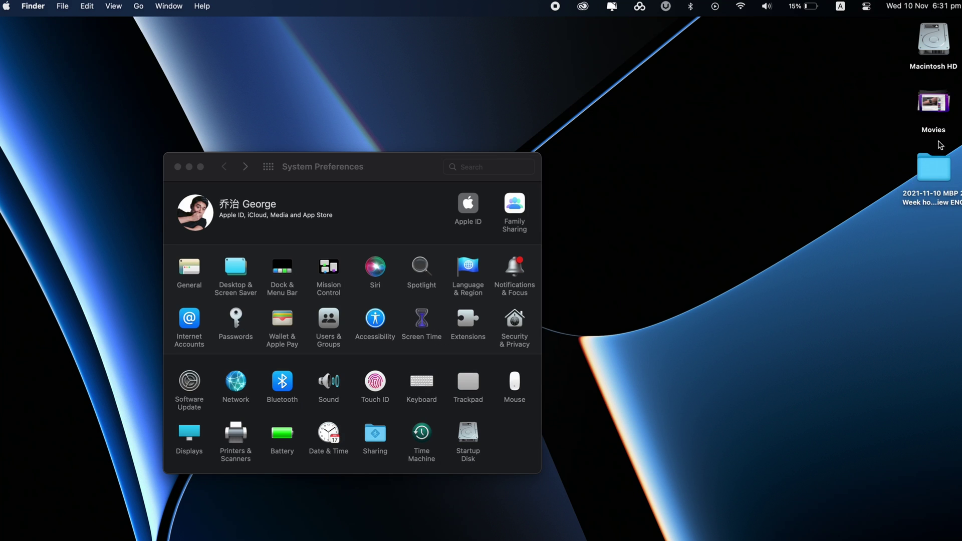
{"action": "left_click_drag", "start_coordinate": [937, 166], "coordinate": [933, 107]}
{"action": "right_click", "coordinate": [701, 148]}
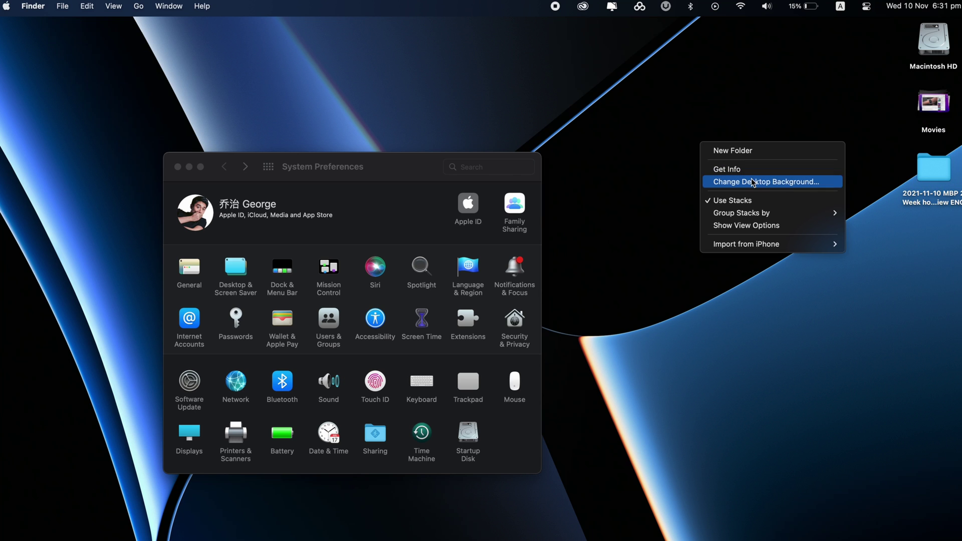
{"action": "left_click", "coordinate": [741, 203]}
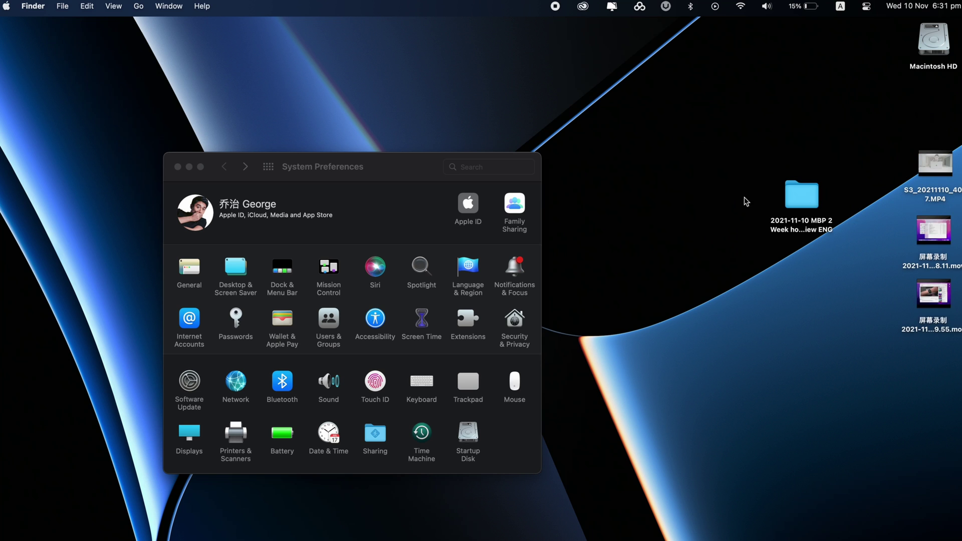
{"action": "left_click_drag", "start_coordinate": [925, 175], "coordinate": [925, 145]}
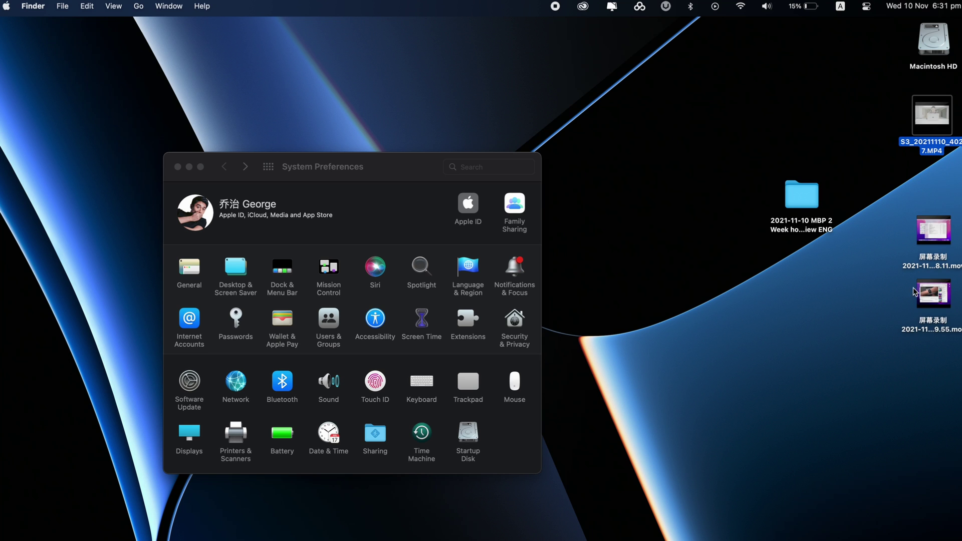
Turn desktop stacks back on, then bring up the desktop options again
{"action": "right_click", "coordinate": [633, 188]}
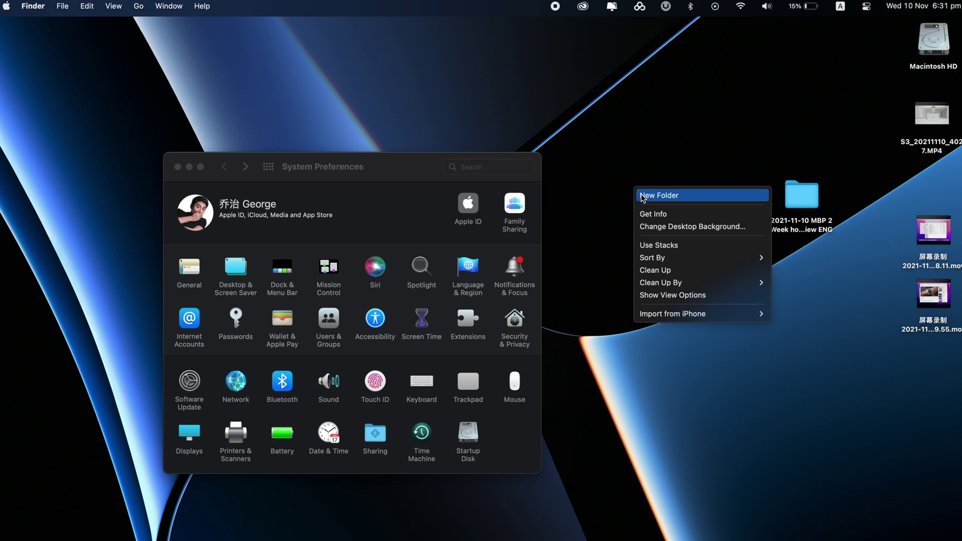
{"action": "left_click", "coordinate": [669, 244]}
{"action": "right_click", "coordinate": [697, 196]}
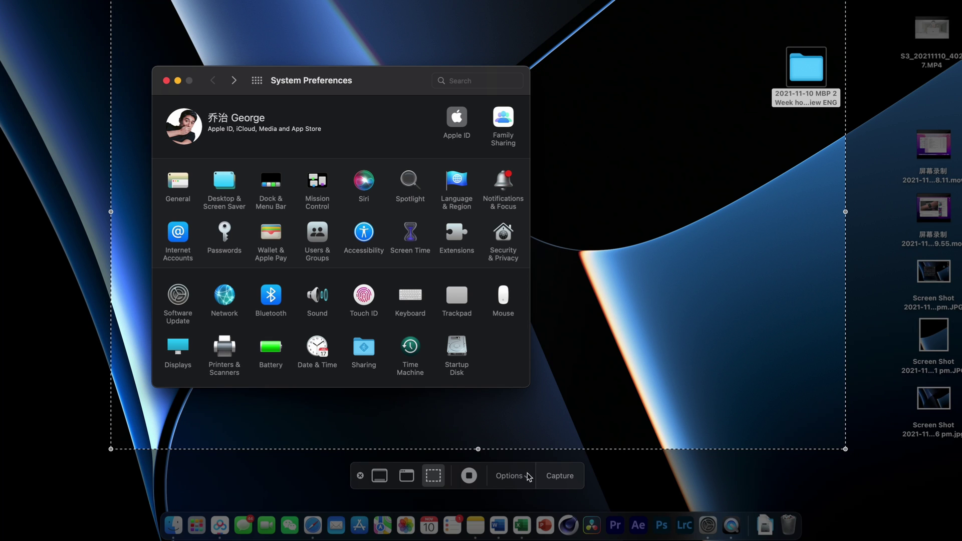
Untick Show Floating Thumbnail and capture the selected screen area
{"action": "left_click", "coordinate": [516, 477]}
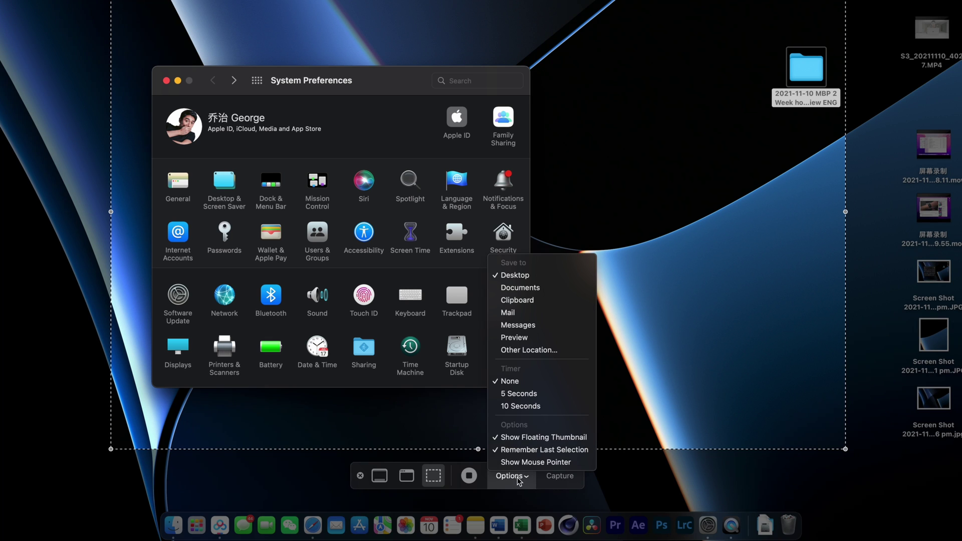
{"action": "left_click", "coordinate": [526, 440]}
{"action": "key", "text": "Return"}
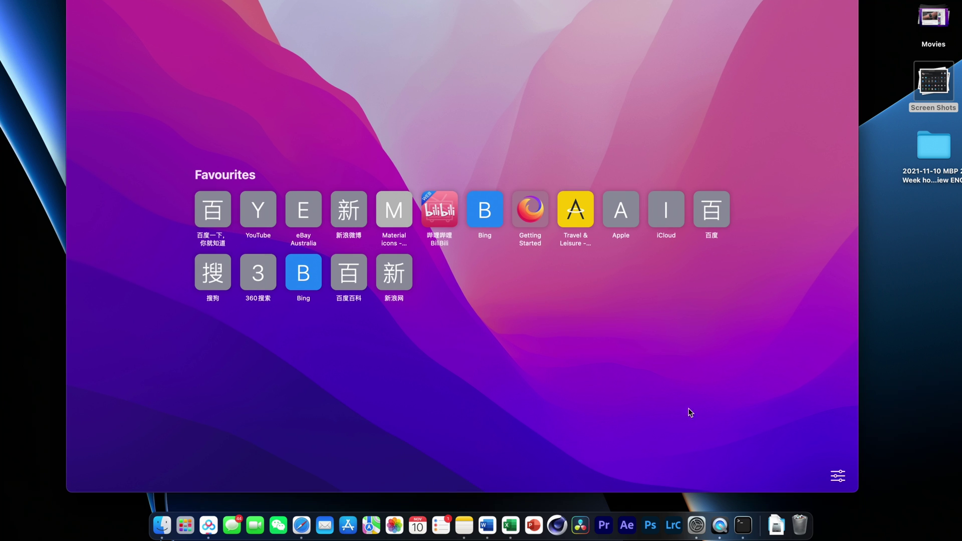
Hide every start page section except Favourites and turn off the background image
{"action": "left_click", "coordinate": [838, 477]}
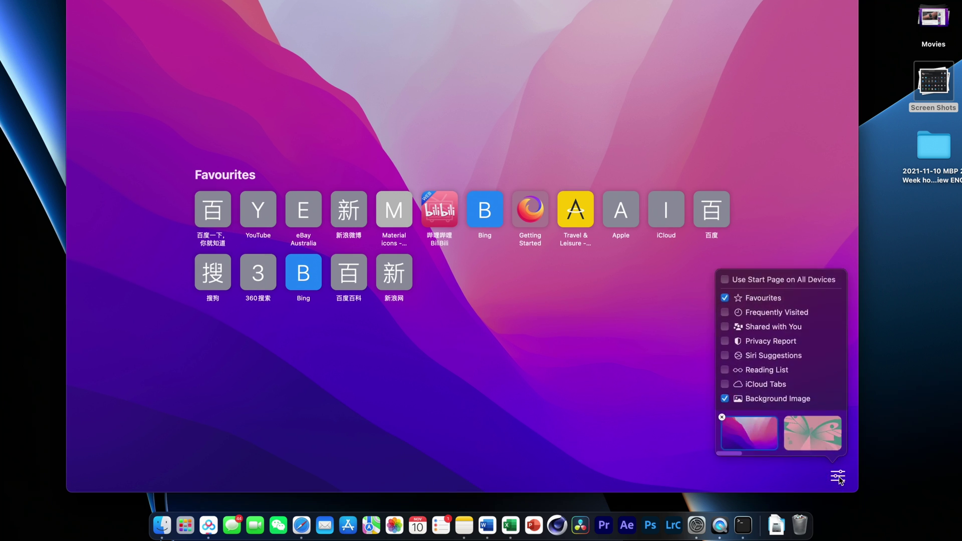
{"action": "left_click", "coordinate": [727, 357]}
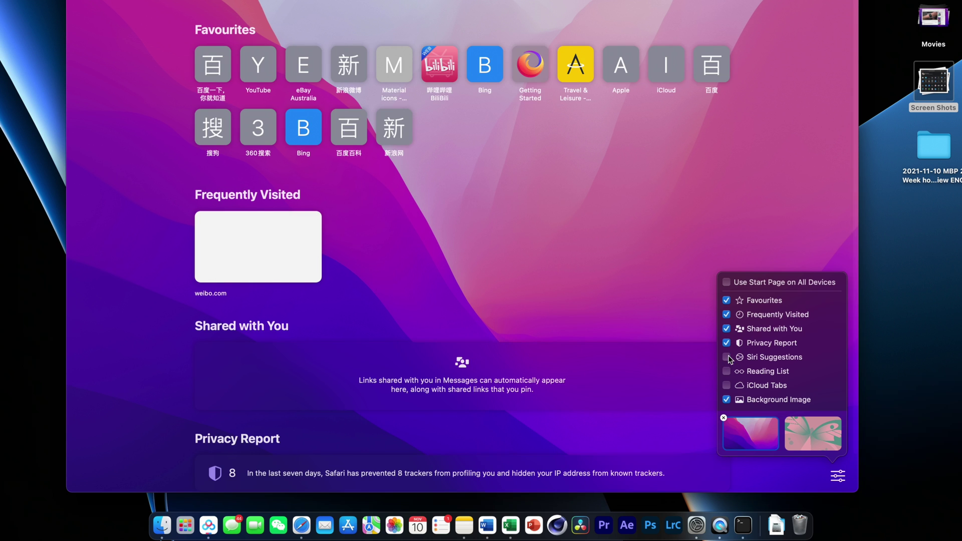
{"action": "left_click", "coordinate": [727, 343]}
{"action": "left_click", "coordinate": [727, 328]}
{"action": "left_click", "coordinate": [726, 314]}
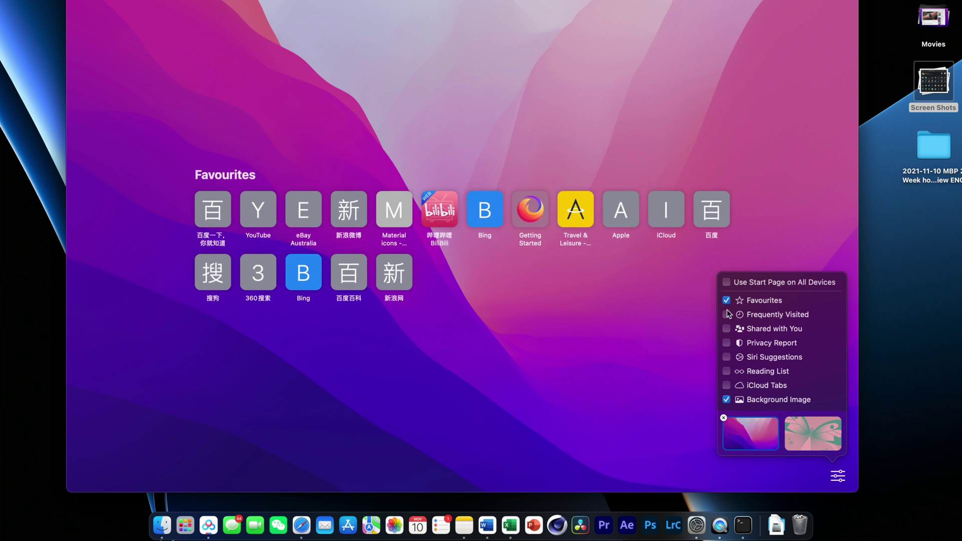
{"action": "left_click", "coordinate": [727, 300]}
{"action": "left_click", "coordinate": [727, 300]}
{"action": "left_click", "coordinate": [726, 399]}
{"action": "left_click", "coordinate": [793, 464]}
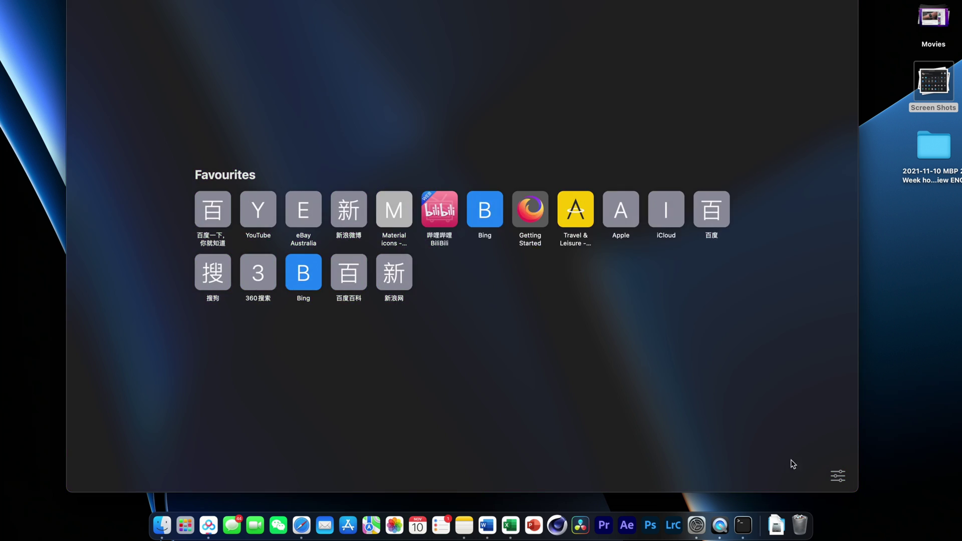
Browse background pictures, preview Big Sur Graphic, then cancel the picture chooser
{"action": "left_click", "coordinate": [838, 476]}
{"action": "left_click", "coordinate": [754, 432]}
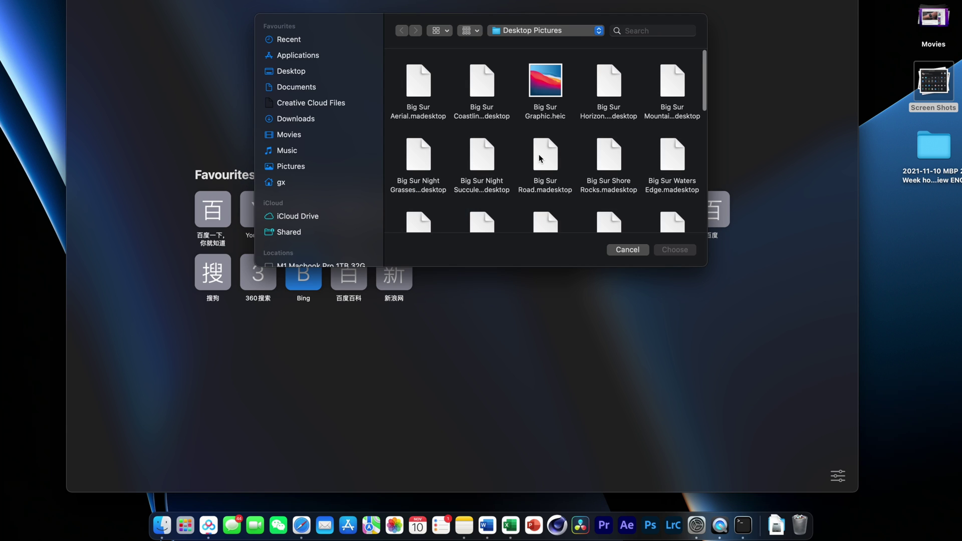
{"action": "scroll", "coordinate": [539, 158], "scroll_direction": "down", "scroll_amount": 2}
{"action": "scroll", "coordinate": [540, 158], "scroll_direction": "up", "scroll_amount": 2}
{"action": "left_click", "coordinate": [545, 80]}
{"action": "scroll", "coordinate": [572, 159], "scroll_direction": "down", "scroll_amount": 5}
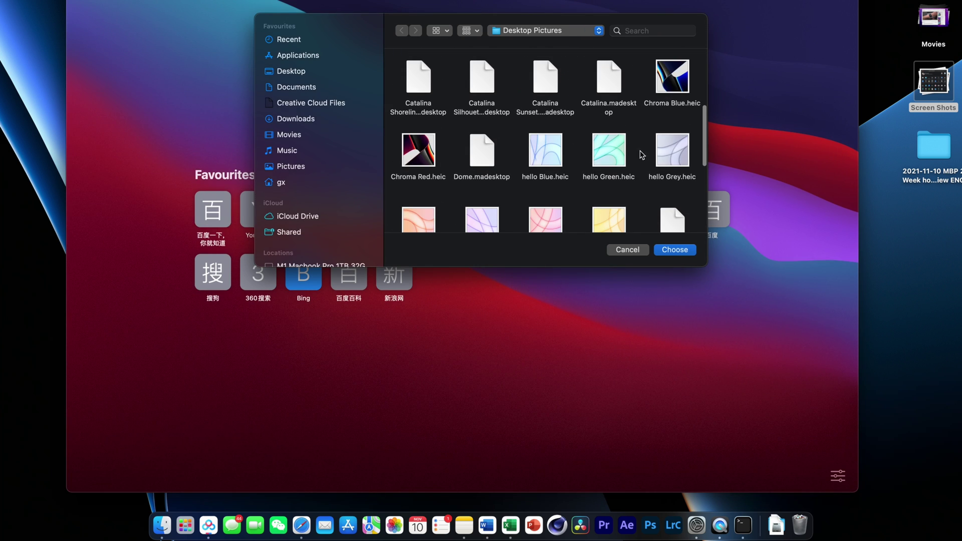
{"action": "key", "text": "Escape"}
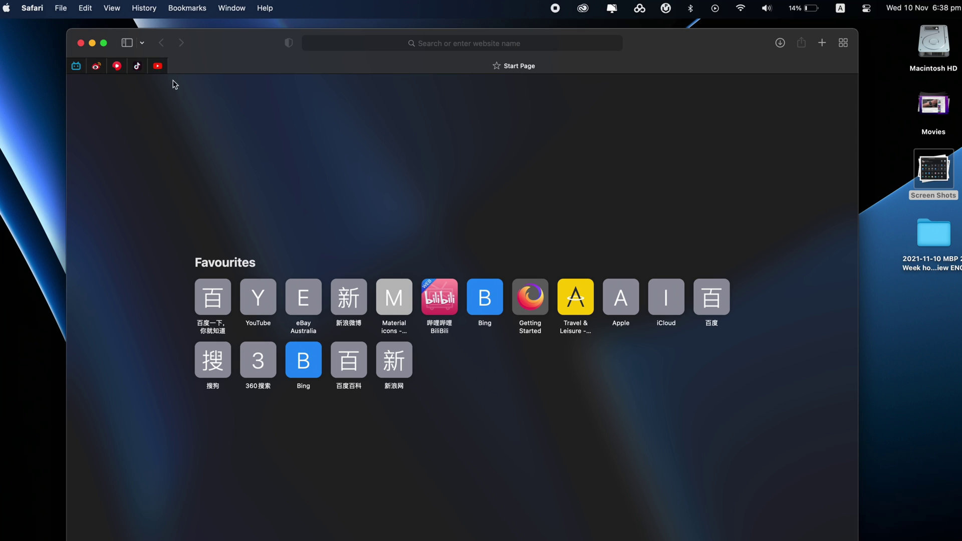
{"action": "left_click", "coordinate": [454, 43]}
{"action": "type", "text": "goog"}
{"action": "key", "text": "Return"}
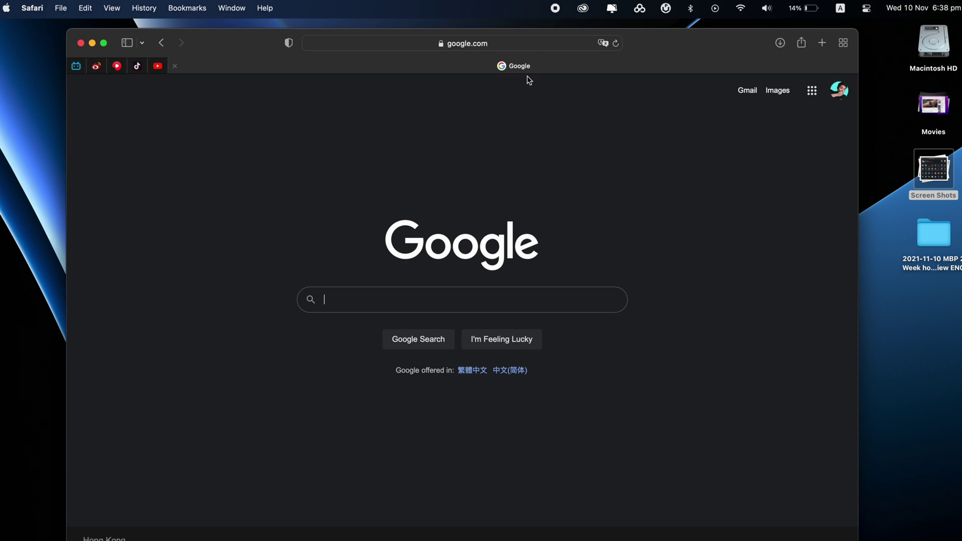
{"action": "left_click_drag", "start_coordinate": [531, 68], "coordinate": [178, 66]}
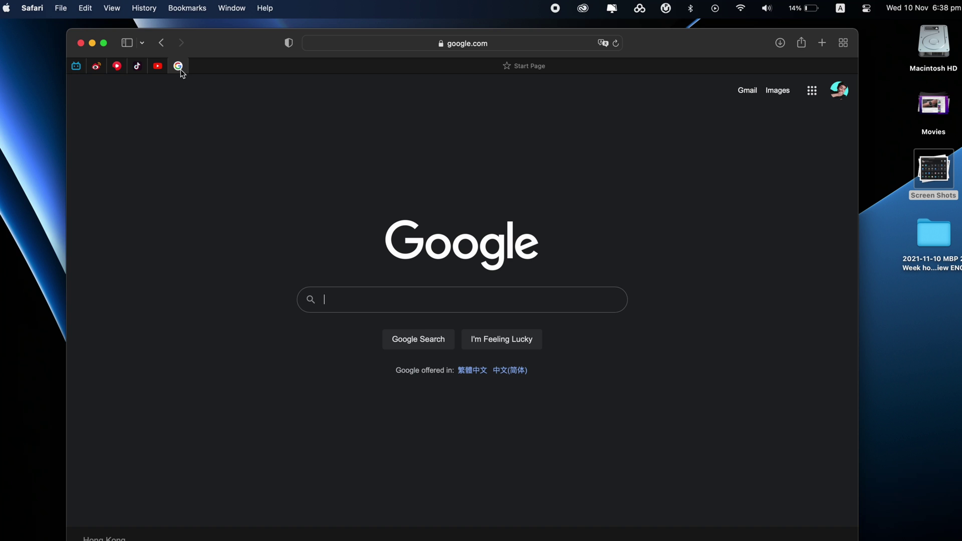
{"action": "right_click", "coordinate": [181, 69]}
{"action": "left_click", "coordinate": [202, 76]}
{"action": "left_click", "coordinate": [174, 71]}
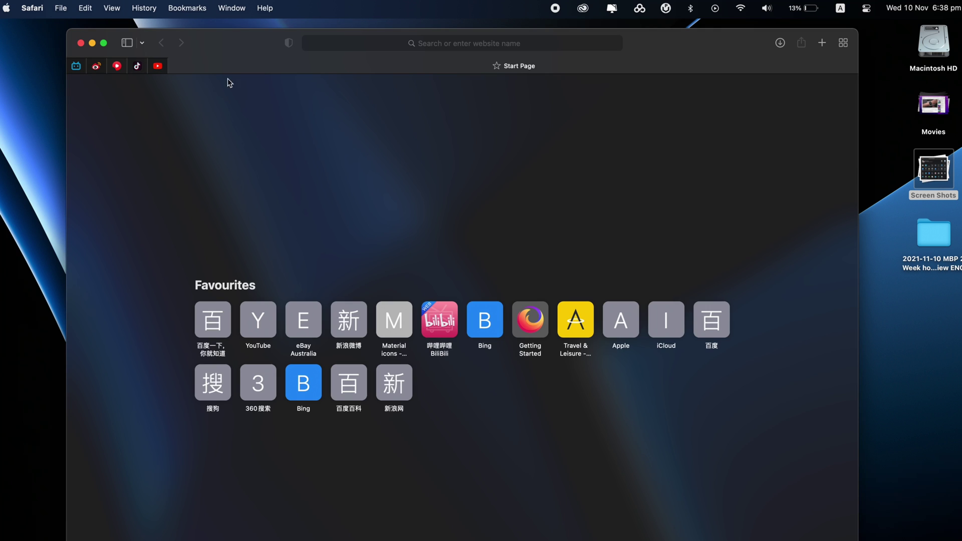
Open the 自媒体 tab group and switch between its bilibili and Weibo tabs
{"action": "left_click", "coordinate": [127, 43]}
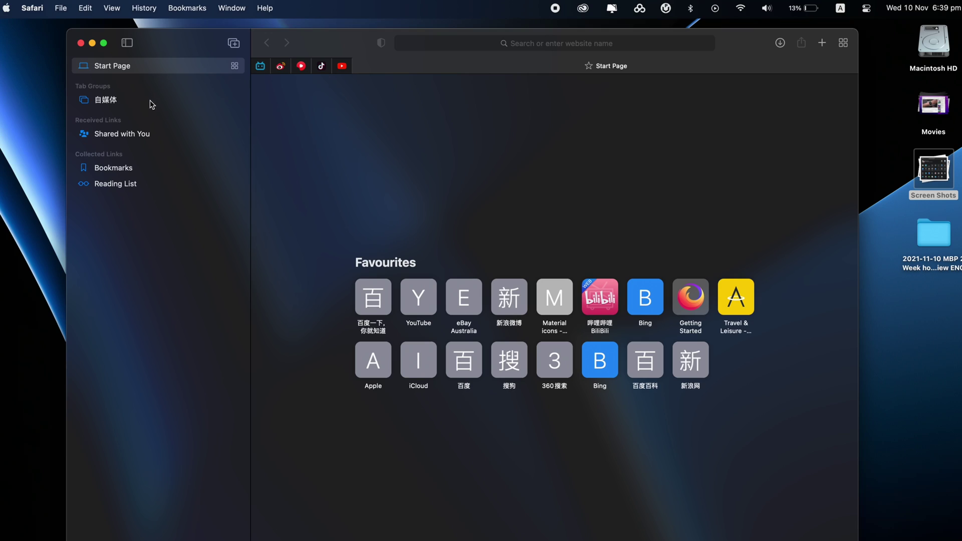
{"action": "left_click", "coordinate": [106, 99]}
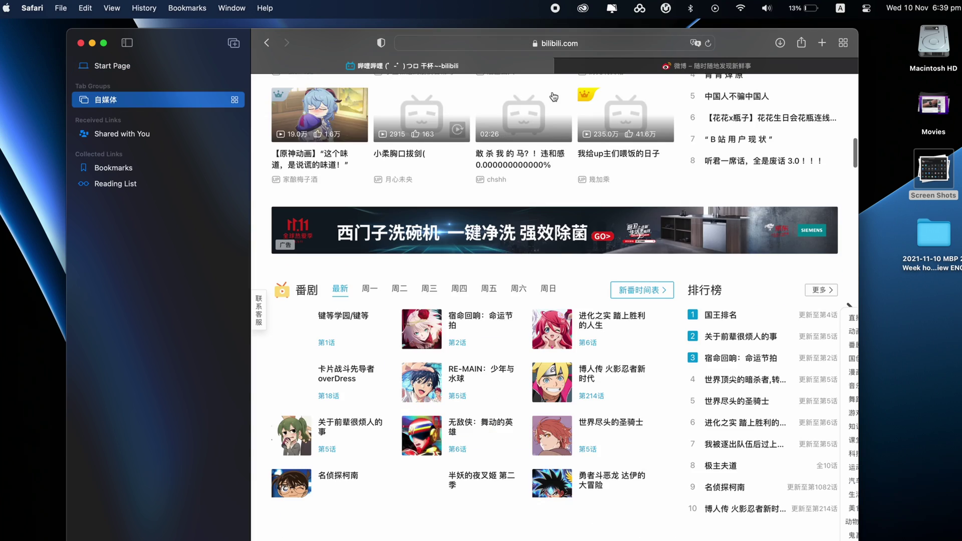
{"action": "left_click", "coordinate": [623, 66]}
{"action": "key", "text": "ctrl+shift+Tab"}
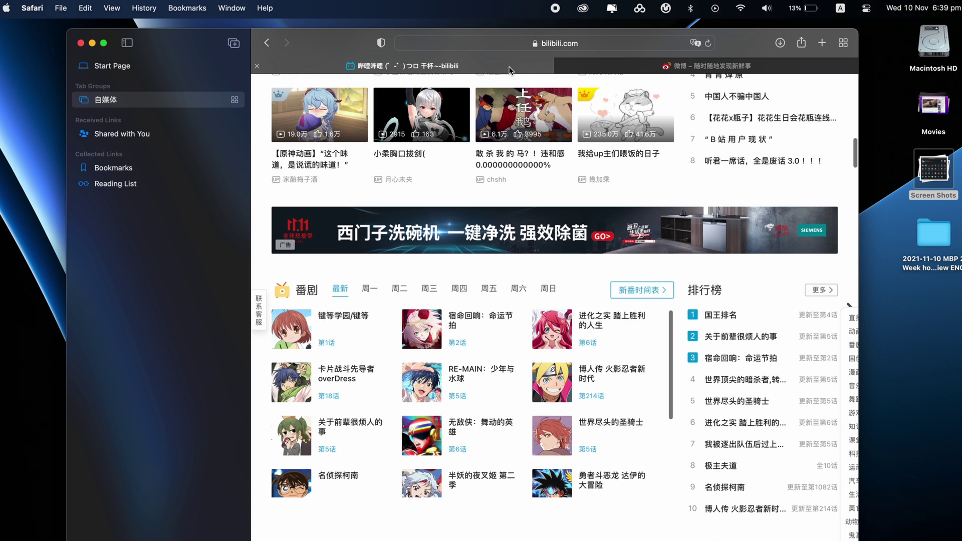
{"action": "left_click", "coordinate": [604, 68]}
{"action": "left_click", "coordinate": [461, 67]}
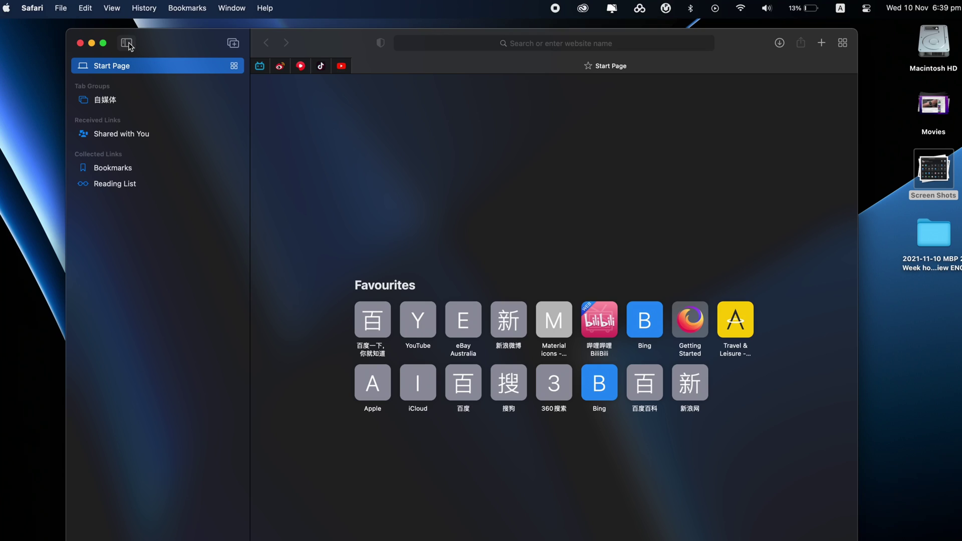
{"action": "left_click", "coordinate": [106, 102]}
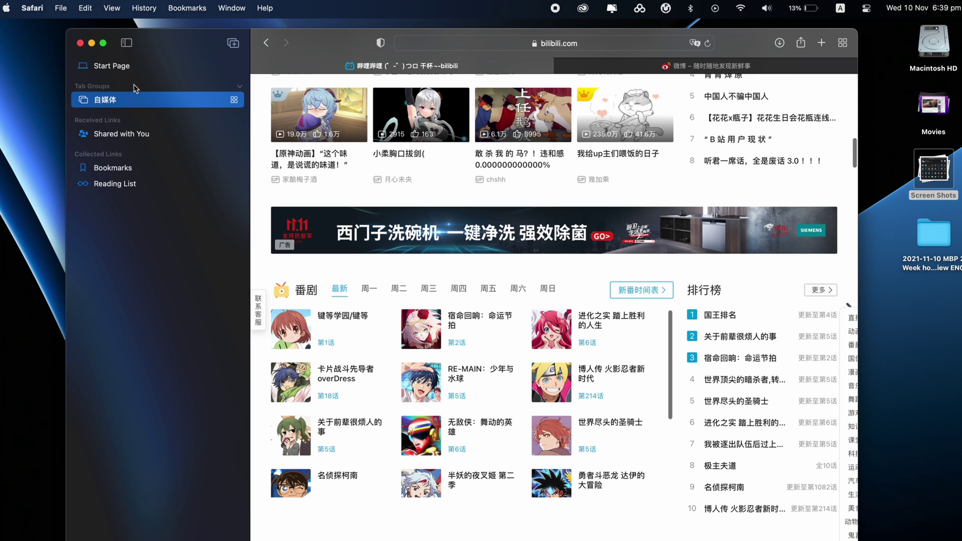